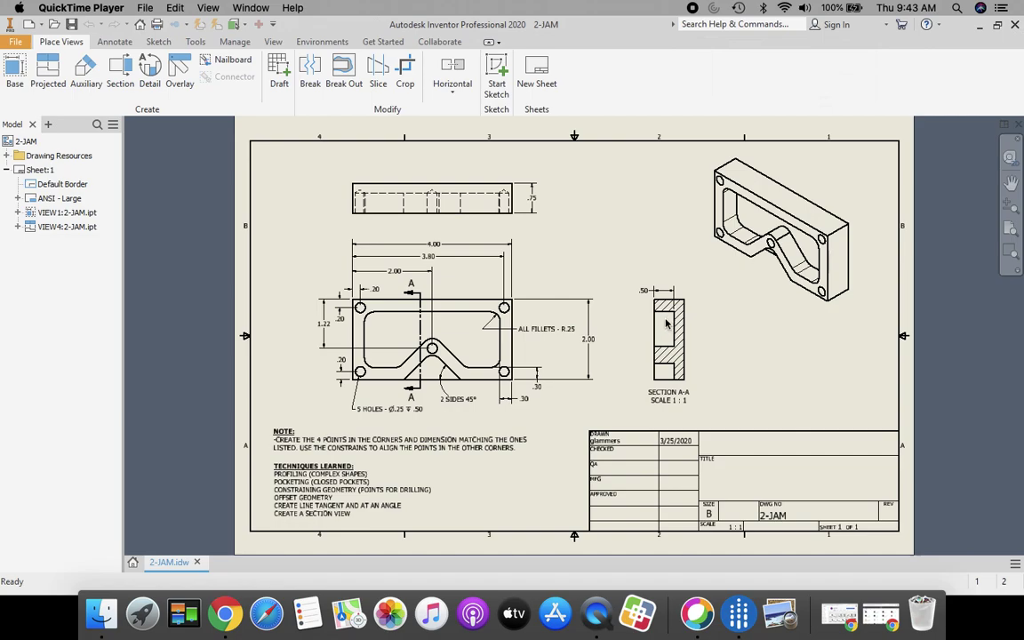
# Step: Create a new drawing, Drawing2, from the Standard.idw template
pyautogui.scroll(5, 666, 325)
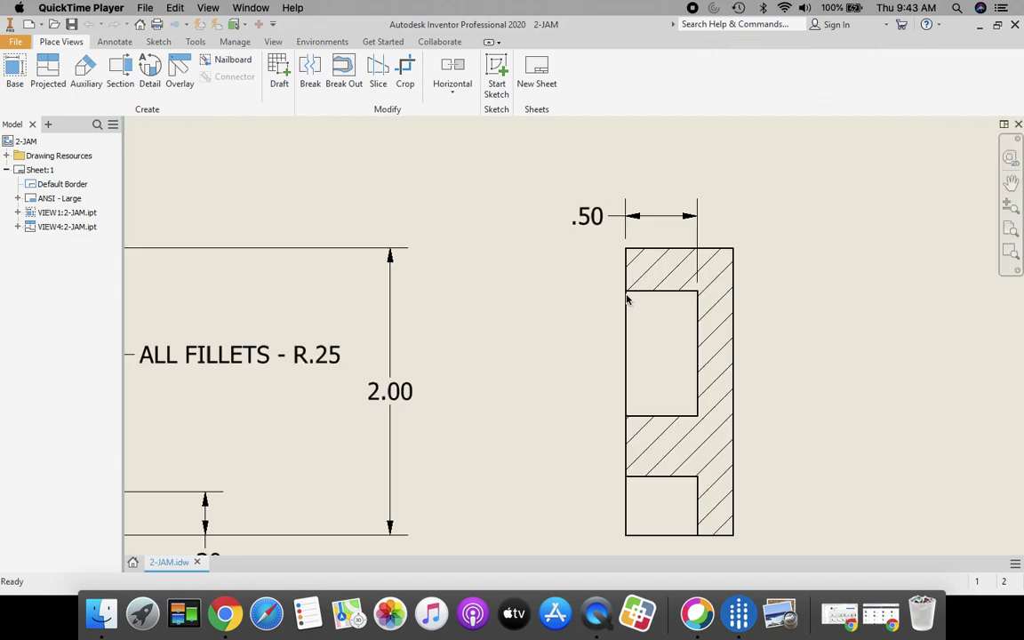
pyautogui.scroll(-5, 516, 291)
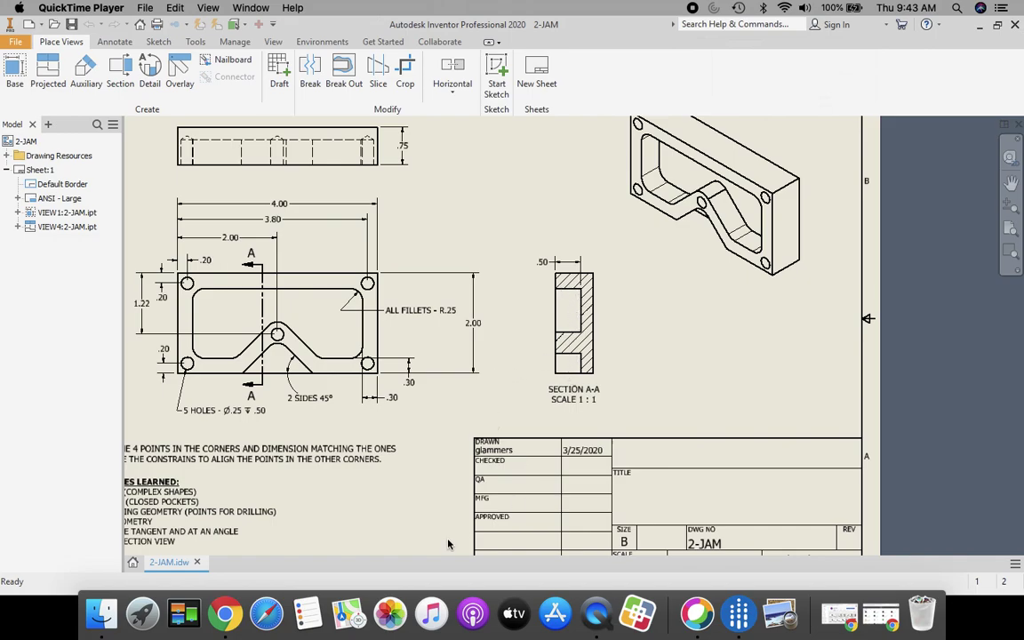
pyautogui.click(1009, 227)
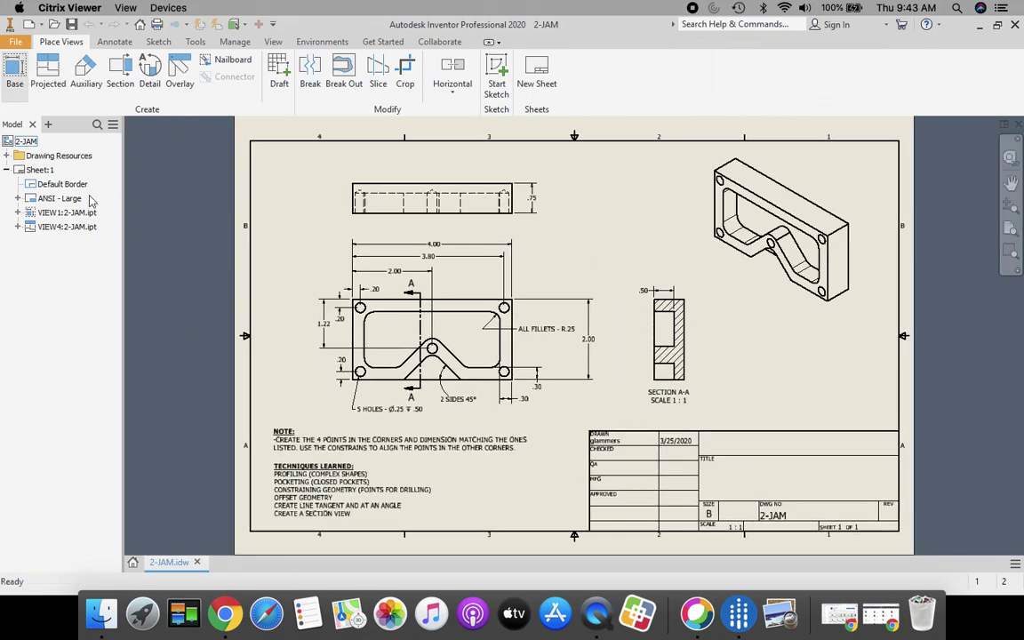
pyautogui.click(134, 564)
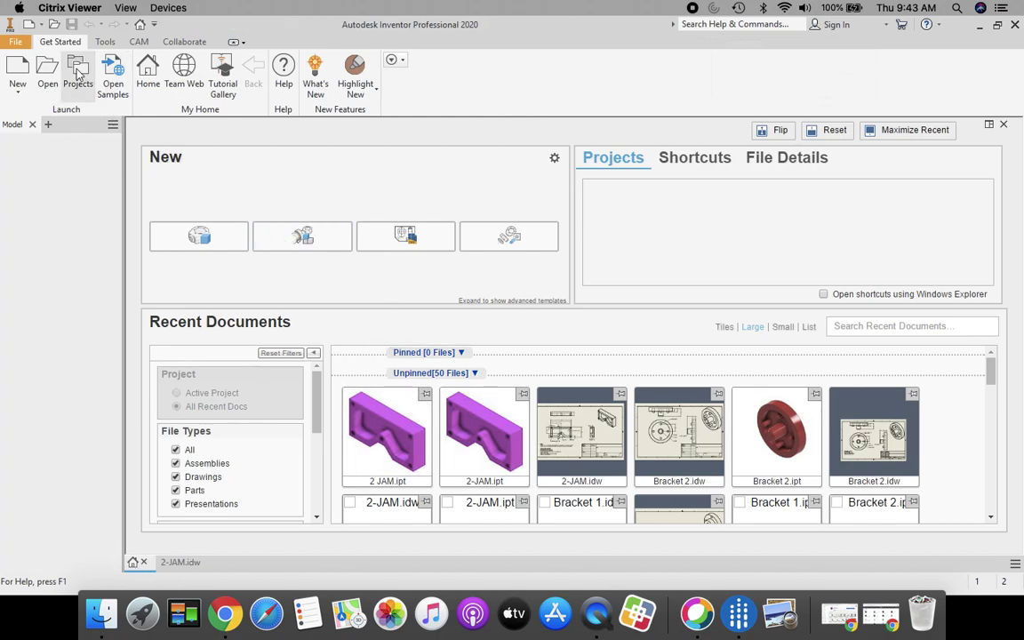
pyautogui.click(16, 71)
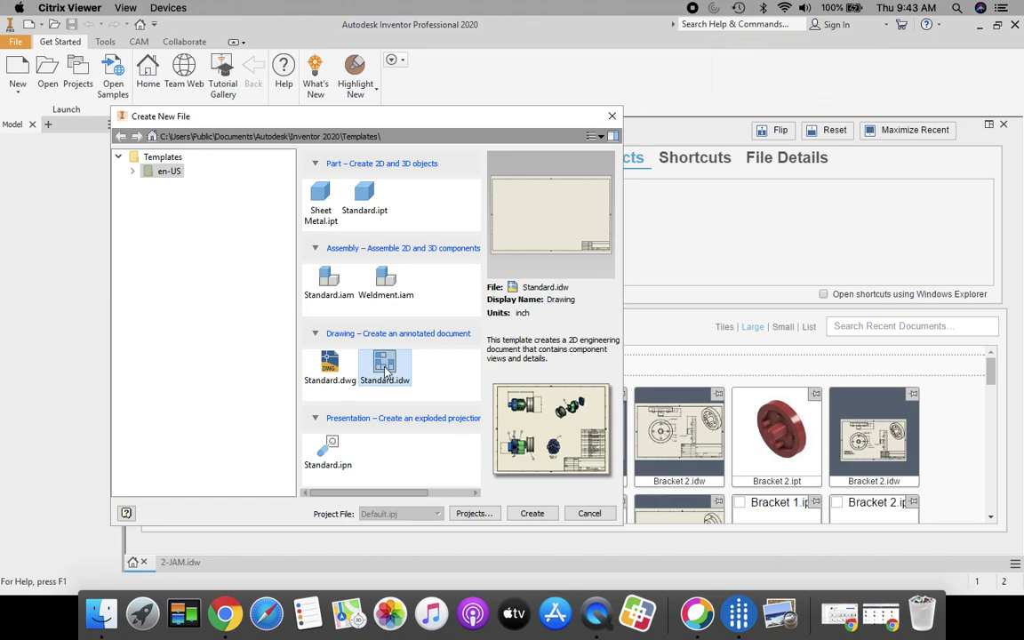
pyautogui.click(532, 513)
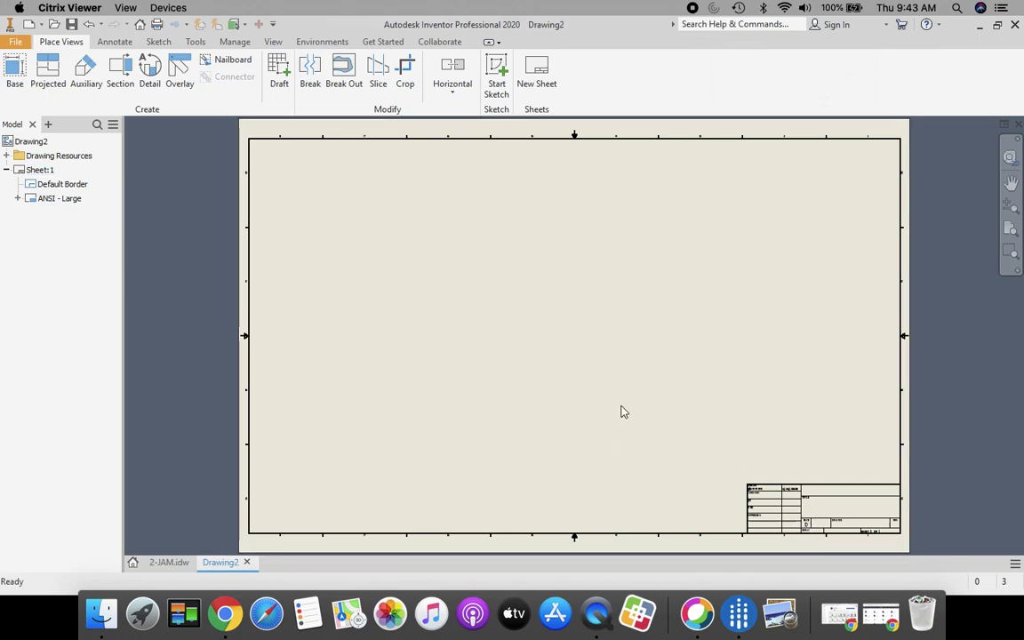
# Step: Resize Sheet:1 to B size, 11 x 17 inches, landscape
pyautogui.click(32, 170)
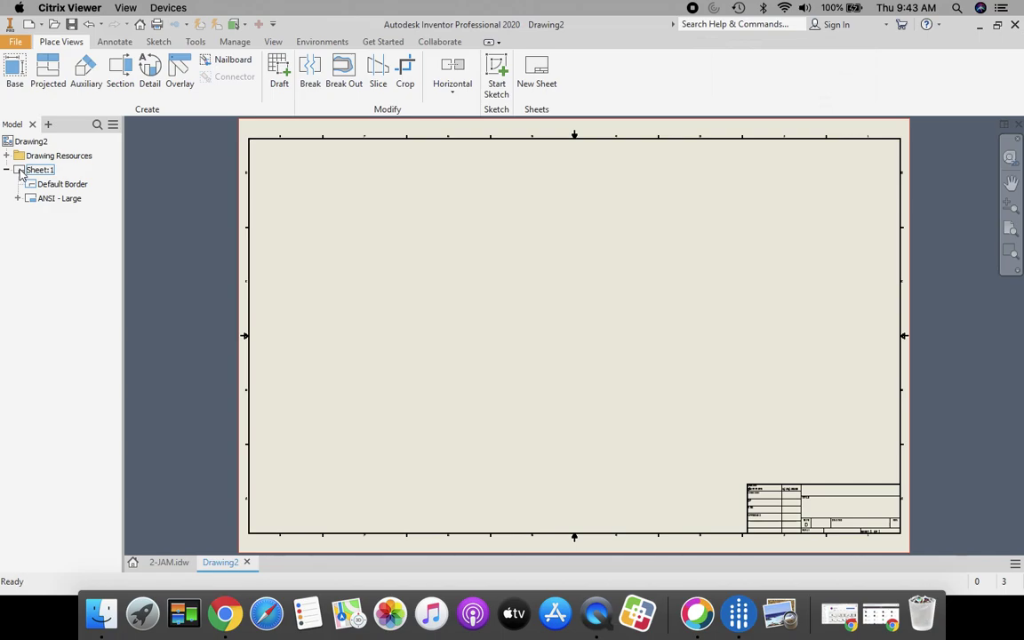
pyautogui.rightClick(19, 171)
pyautogui.click(69, 277)
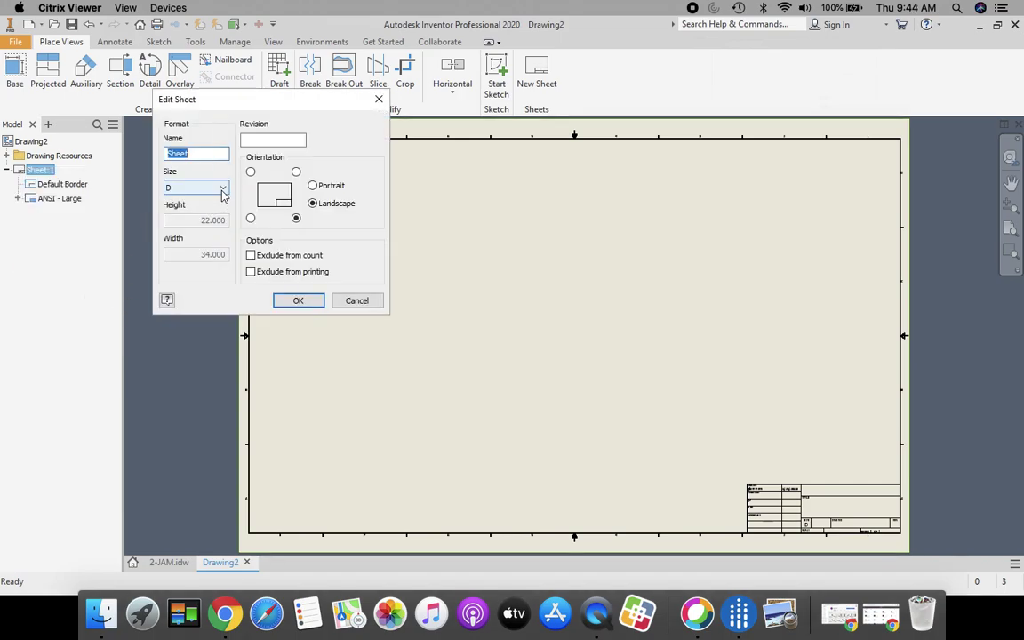
pyautogui.click(225, 191)
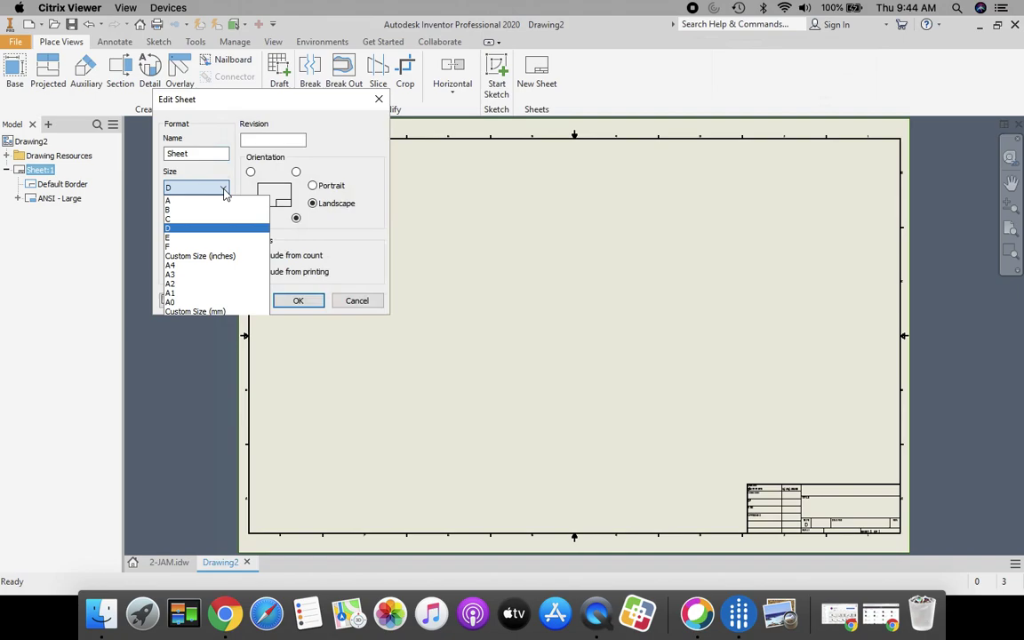
pyautogui.click(178, 211)
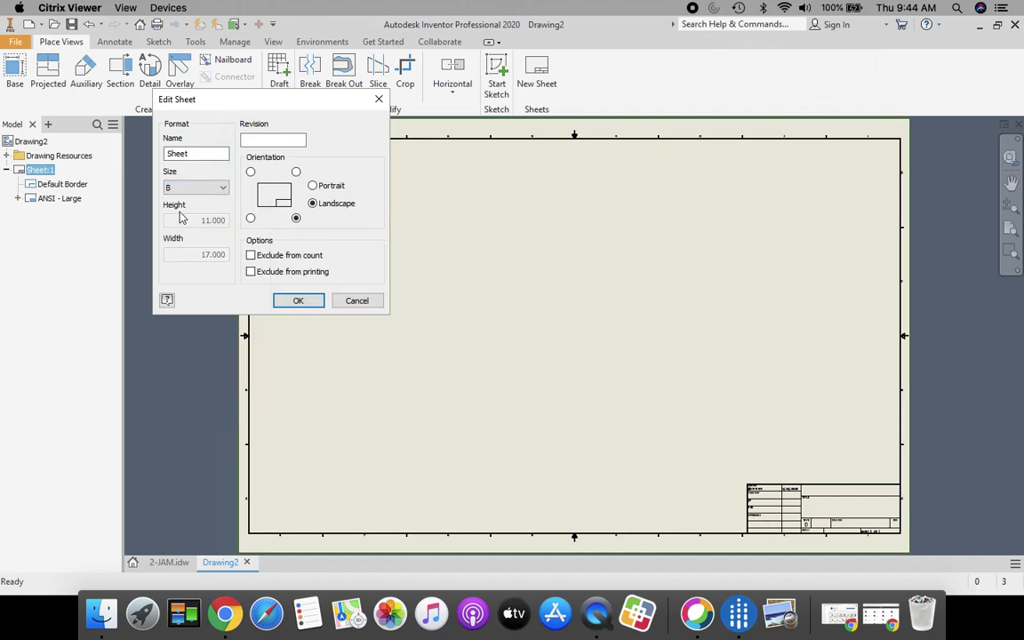
pyautogui.click(297, 301)
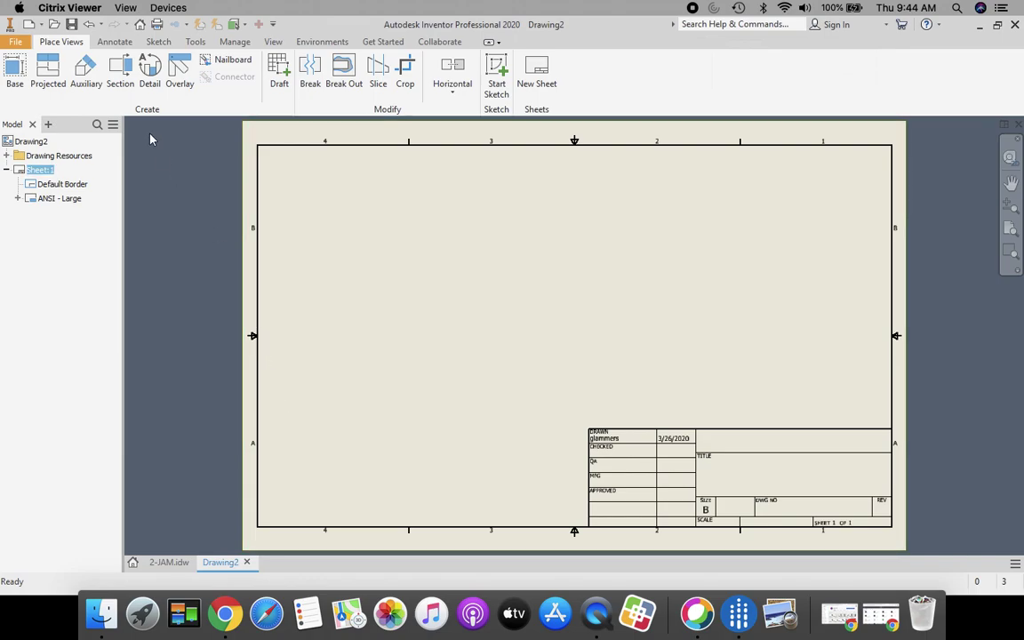
# Step: Place a 1:1 base view of 2 JAM.ipt from the network home folder on the sheet
pyautogui.click(13, 70)
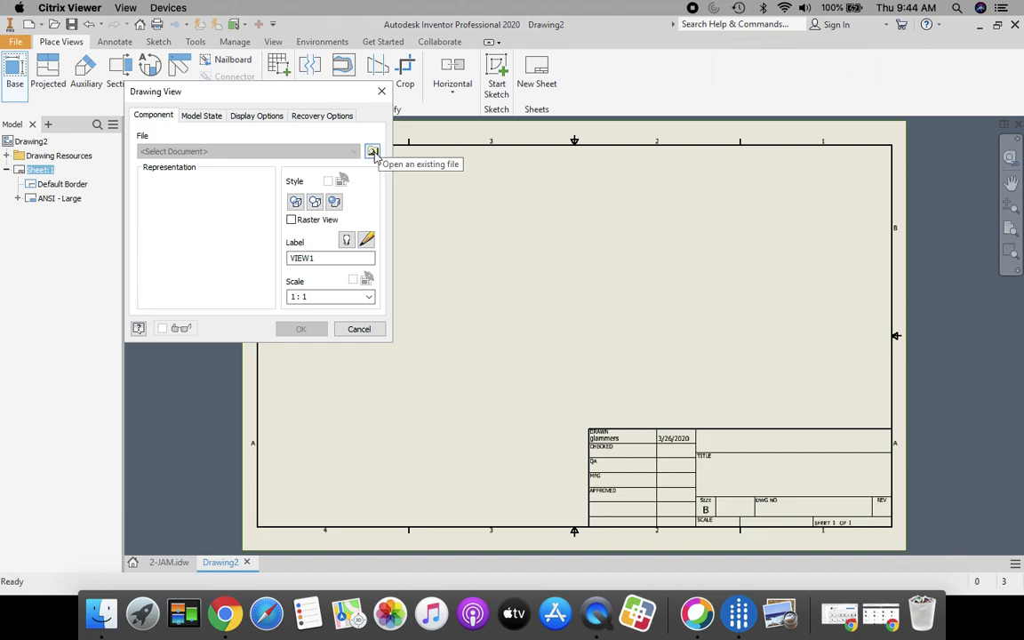
pyautogui.click(372, 153)
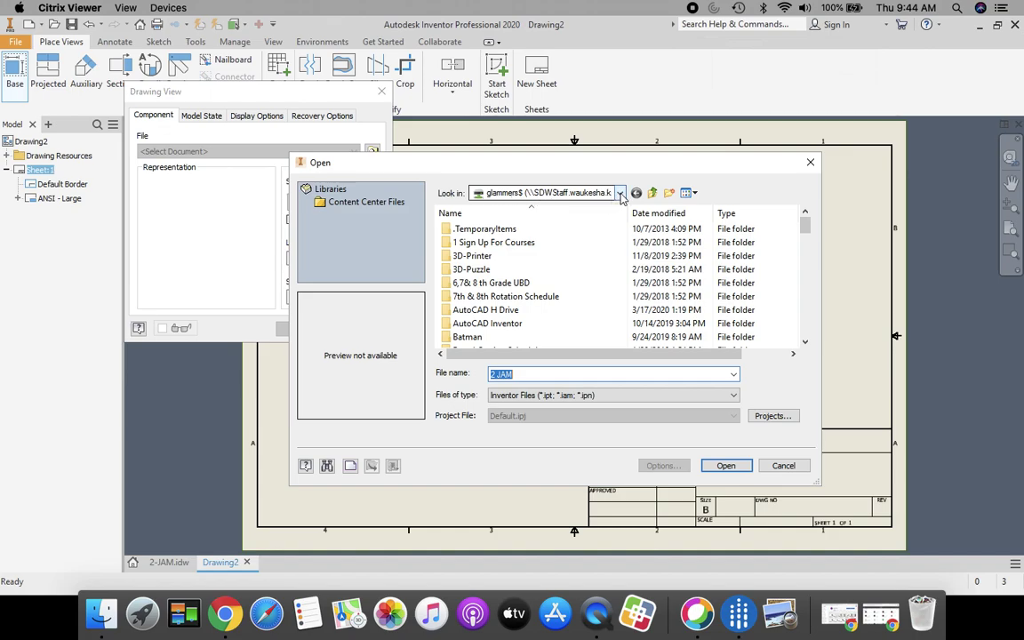
pyautogui.click(620, 194)
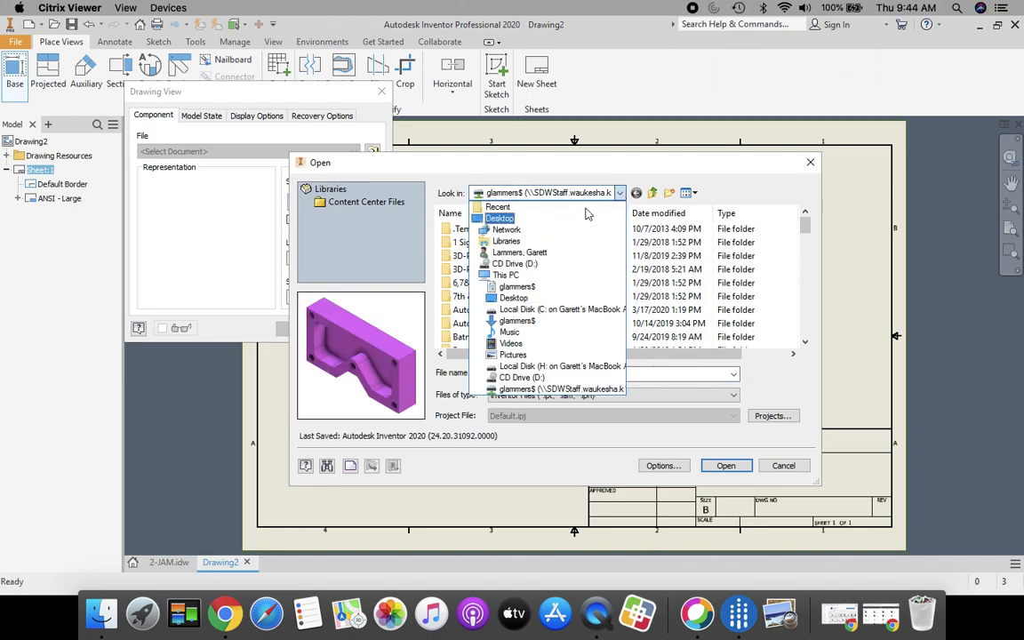
pyautogui.click(524, 388)
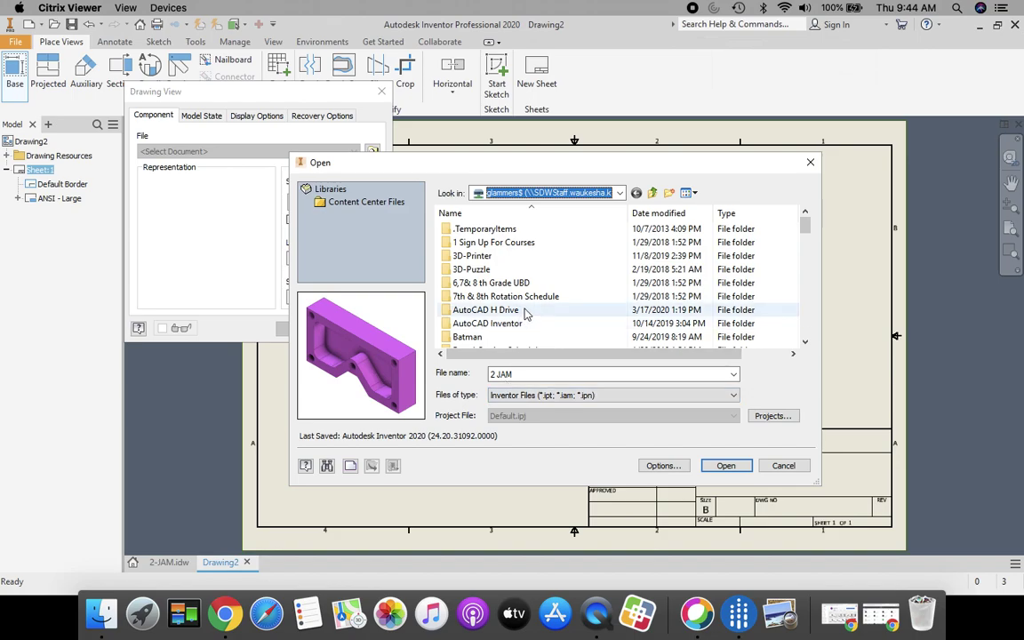
pyautogui.scroll(-15, 524, 309)
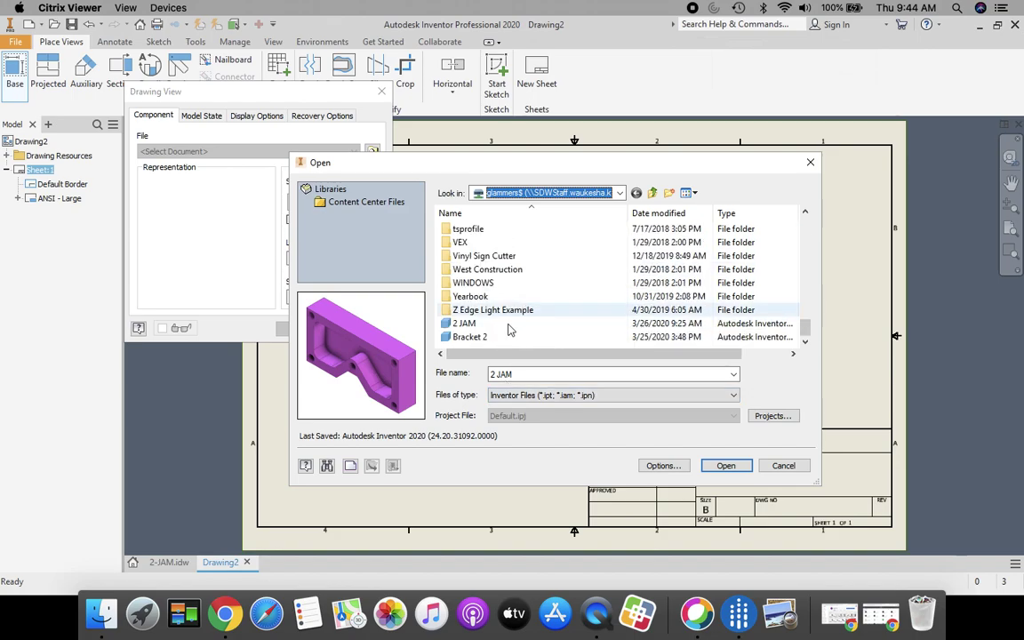
pyautogui.click(463, 325)
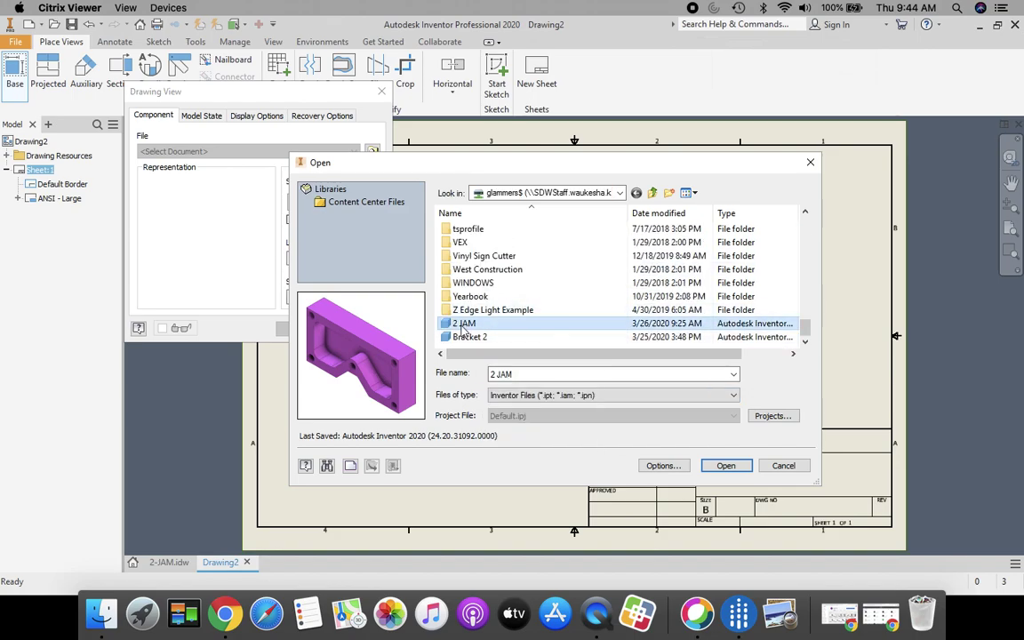
pyautogui.click(725, 466)
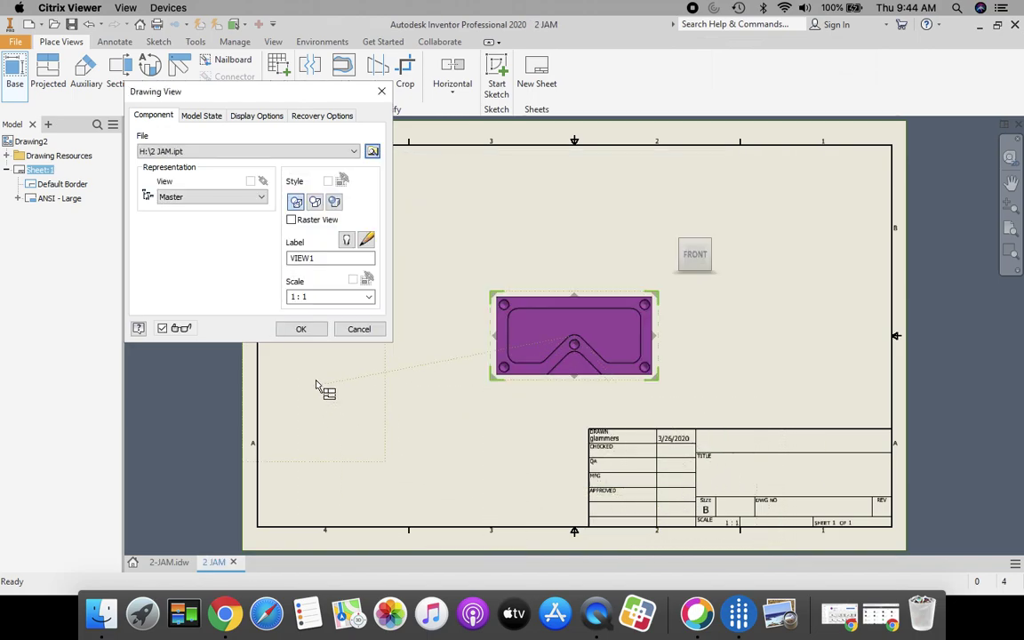
pyautogui.click(301, 330)
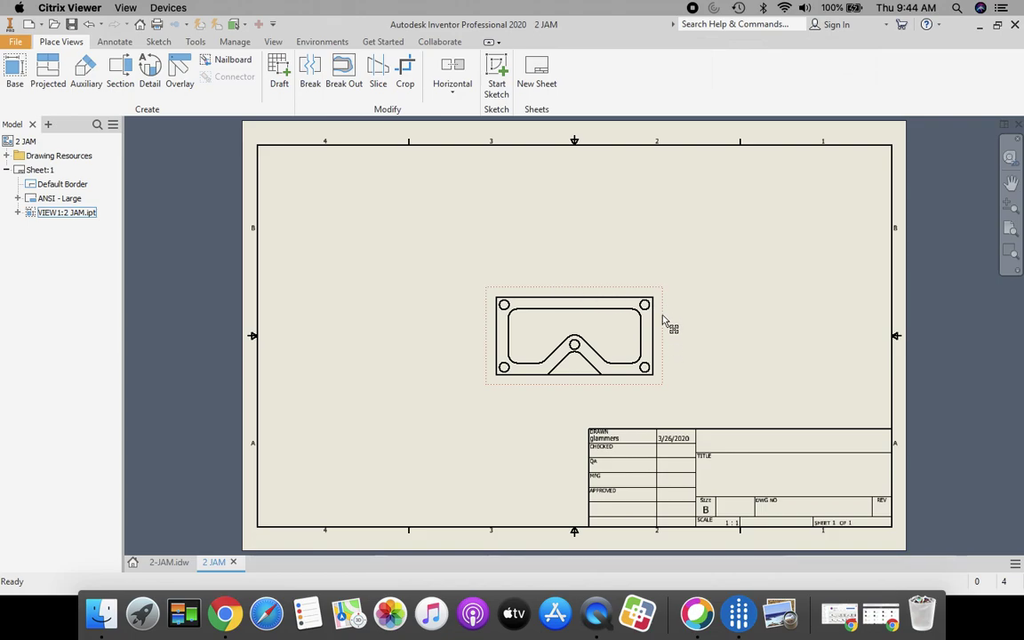
# Step: Drag the 2 JAM base view over to the left side of the sheet
pyautogui.moveTo(662, 320); pyautogui.dragTo(519, 322)
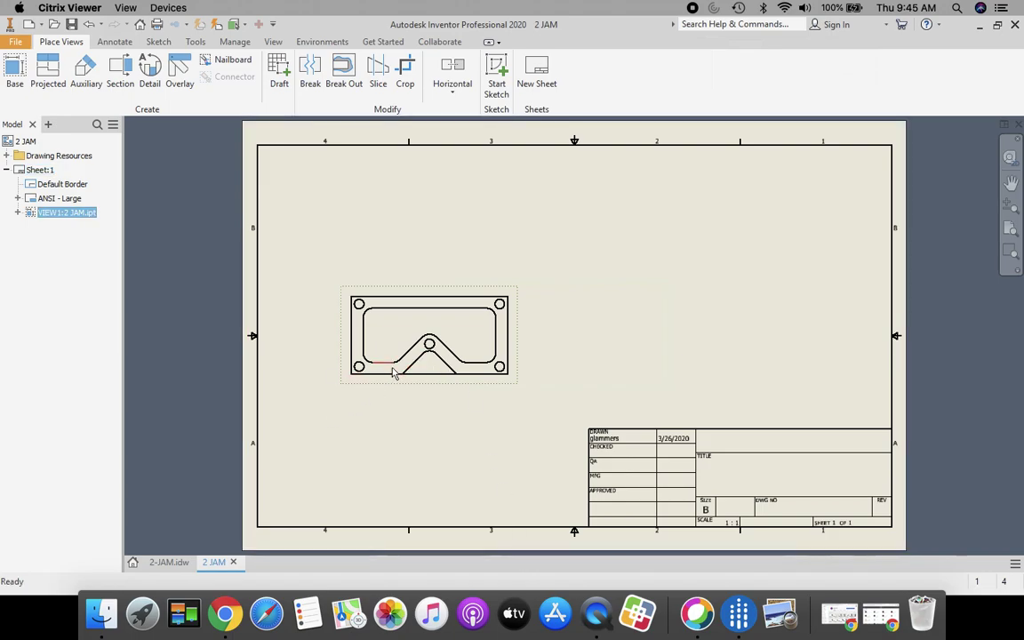
pyautogui.scroll(2, 571, 336)
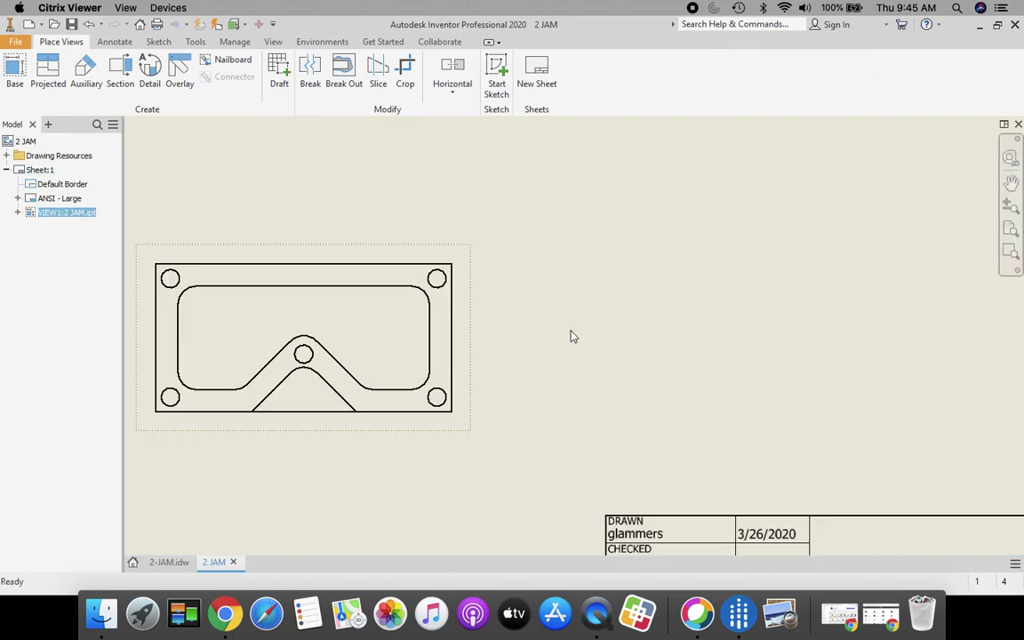
pyautogui.scroll(-1, 572, 336)
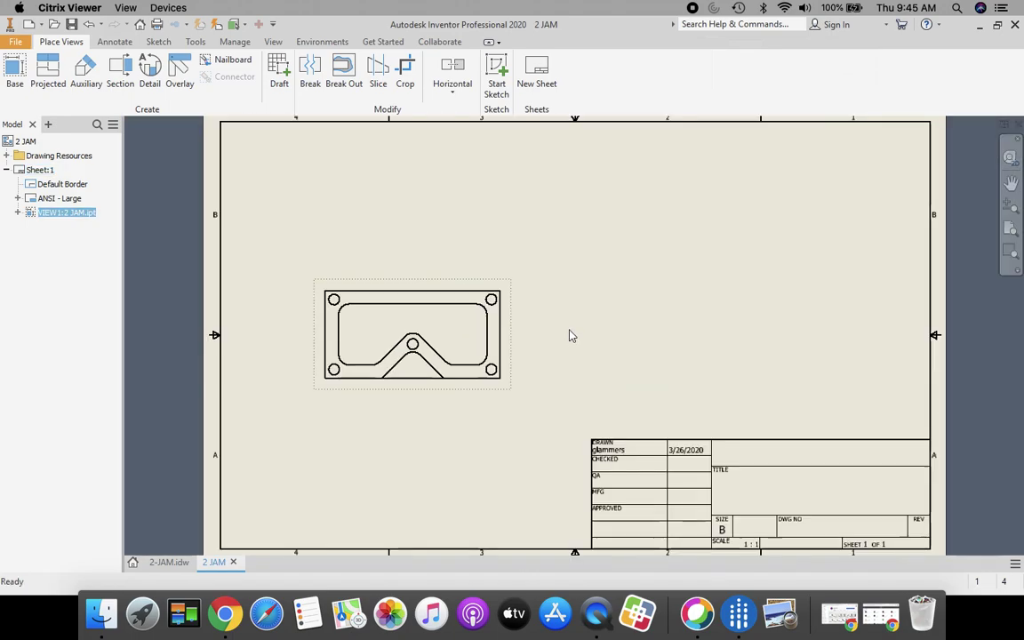
pyautogui.click(116, 71)
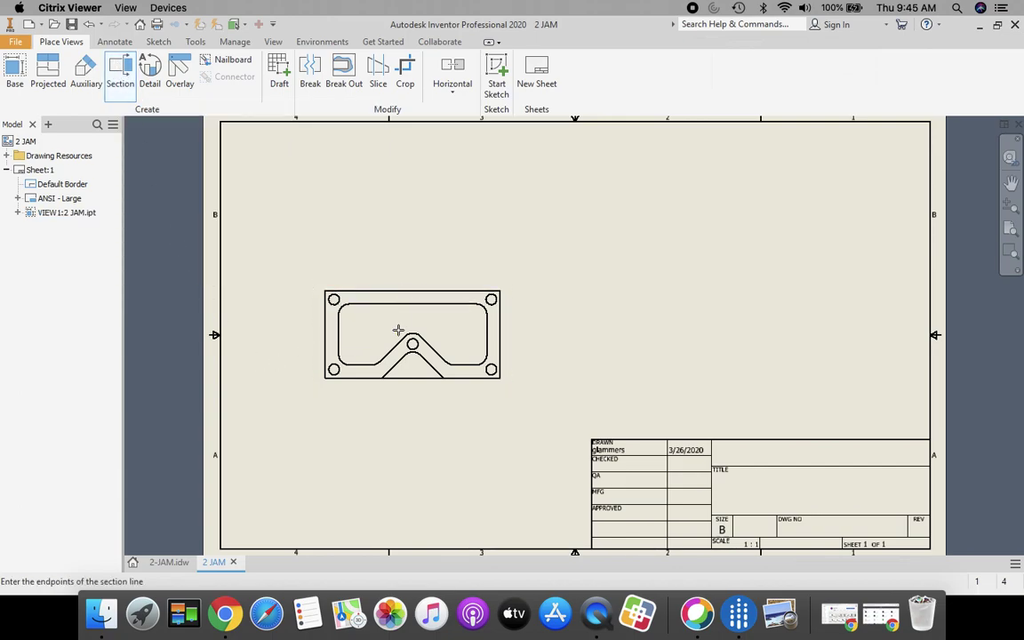
pyautogui.scroll(3, 464, 336)
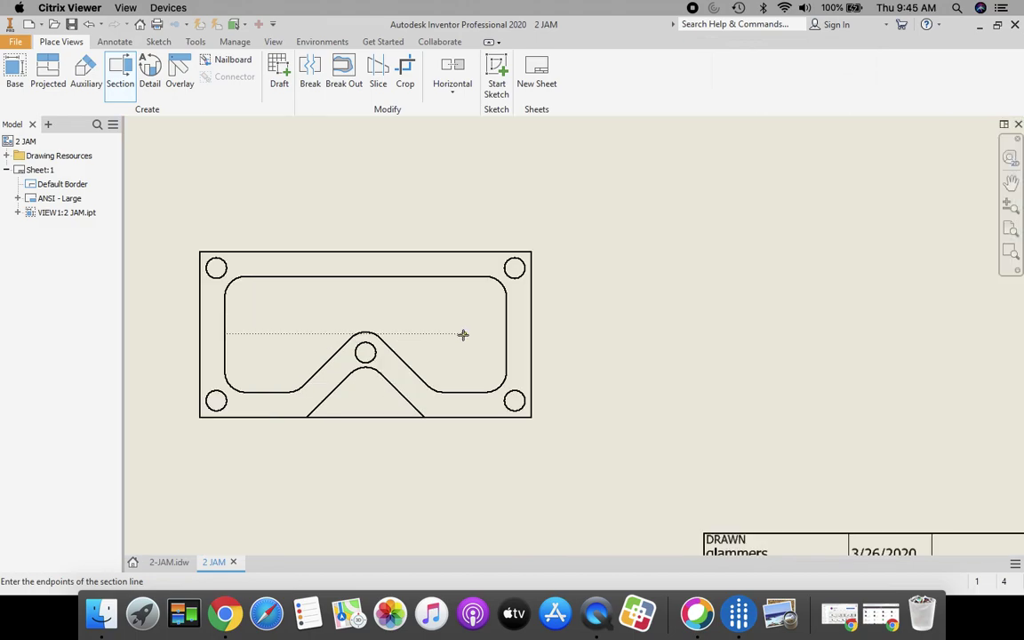
pyautogui.click(336, 240)
pyautogui.press('Escape')
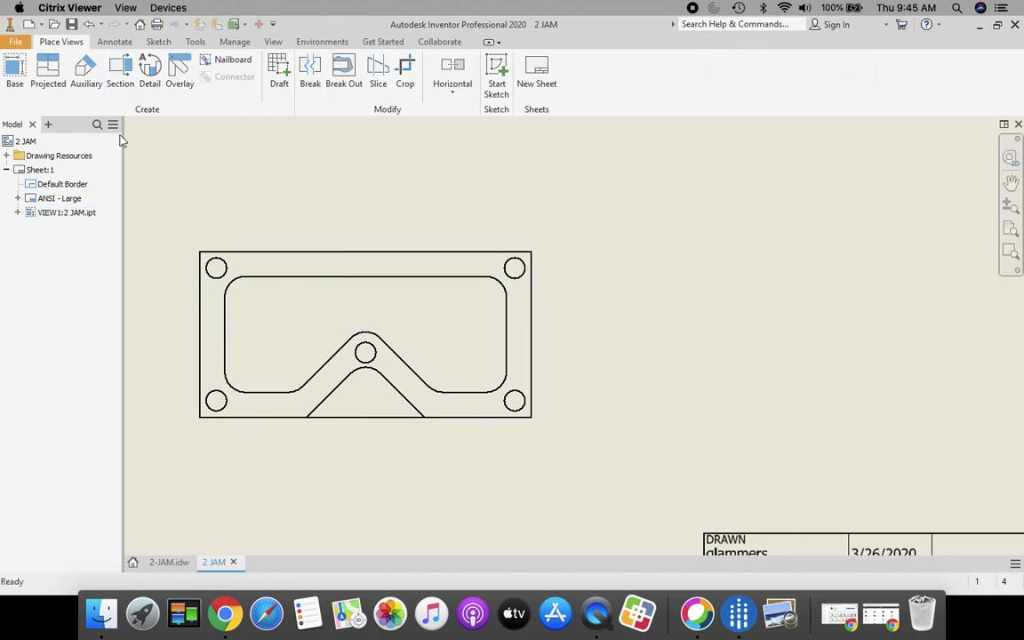
pyautogui.click(120, 72)
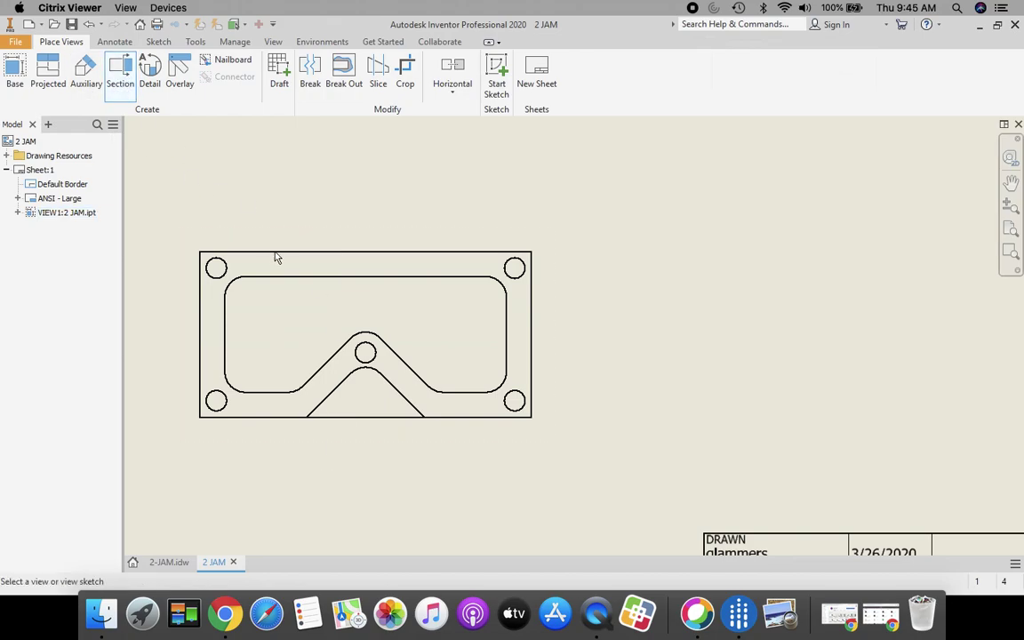
pyautogui.click(338, 246)
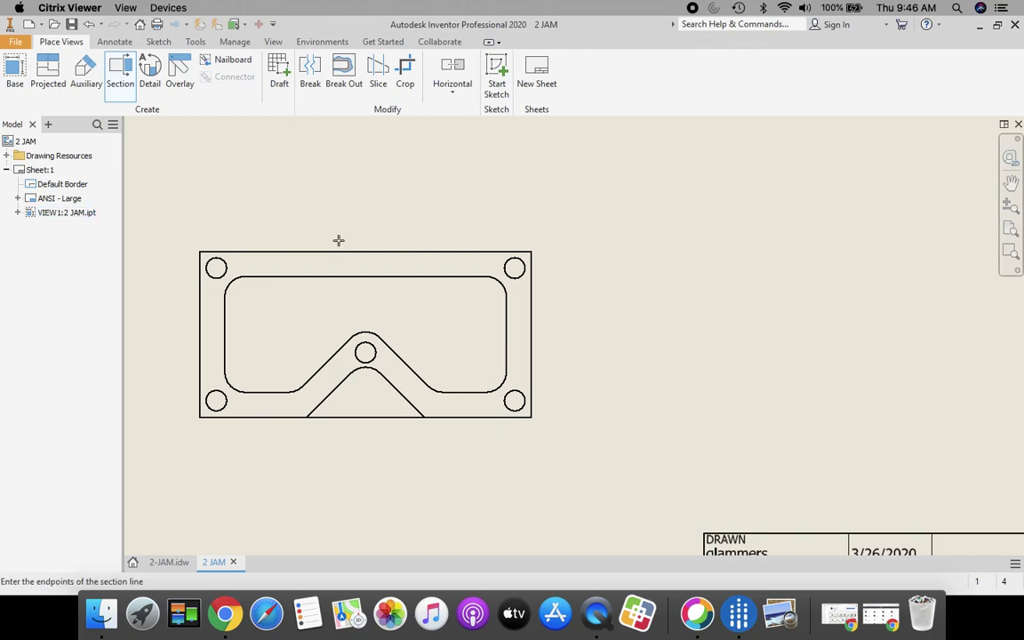
pyautogui.click(338, 240)
pyautogui.press('Escape')
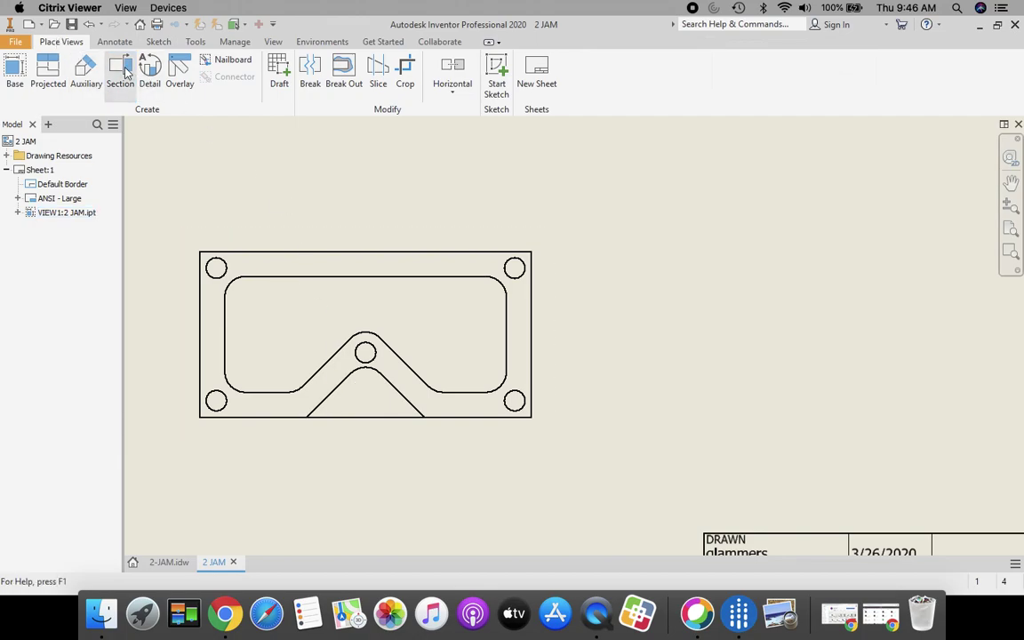
# Step: Draw vertical section line A through the front view's centre hole
pyautogui.click(121, 71)
pyautogui.click(343, 241)
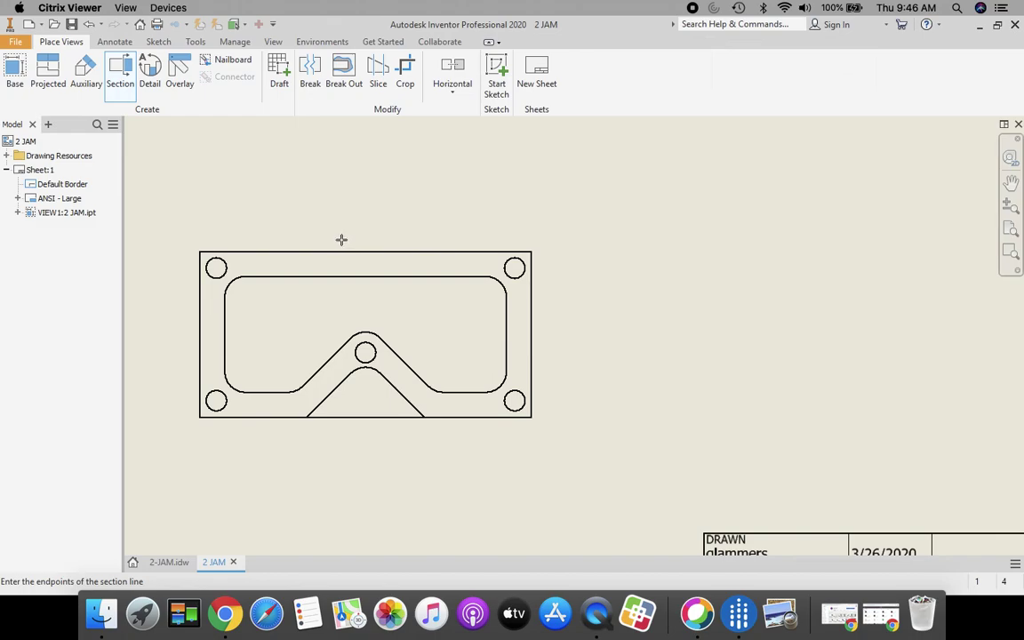
pyautogui.click(341, 240)
pyautogui.click(342, 433)
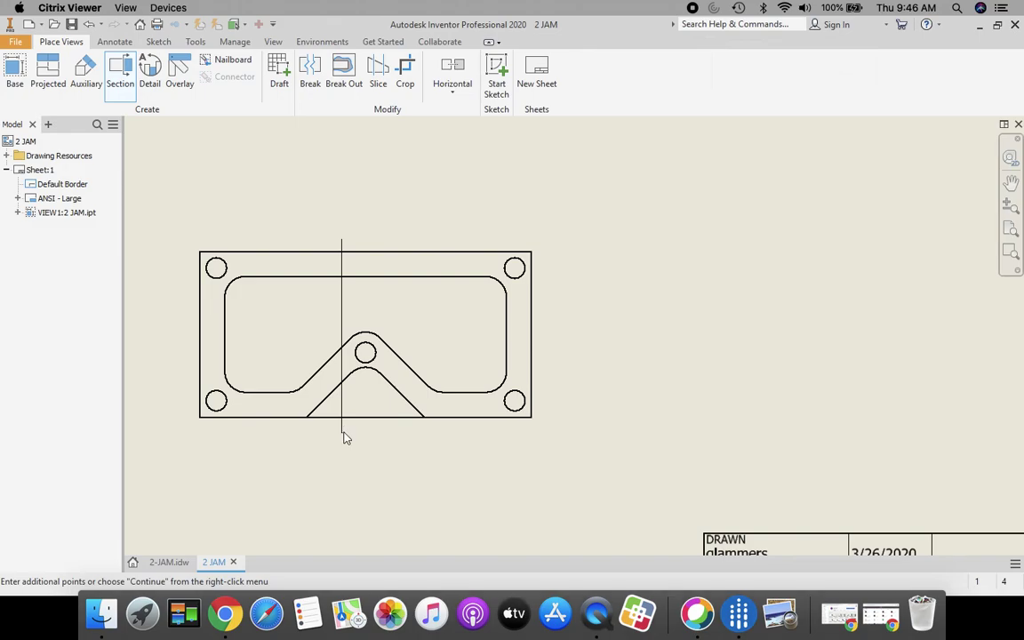
pyautogui.rightClick(344, 434)
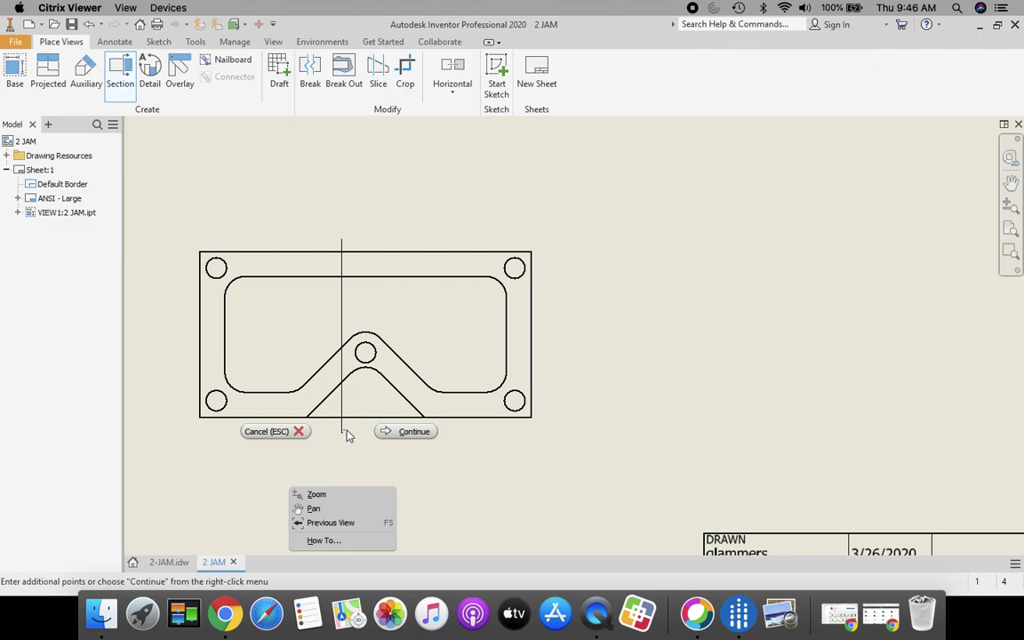
pyautogui.click(405, 432)
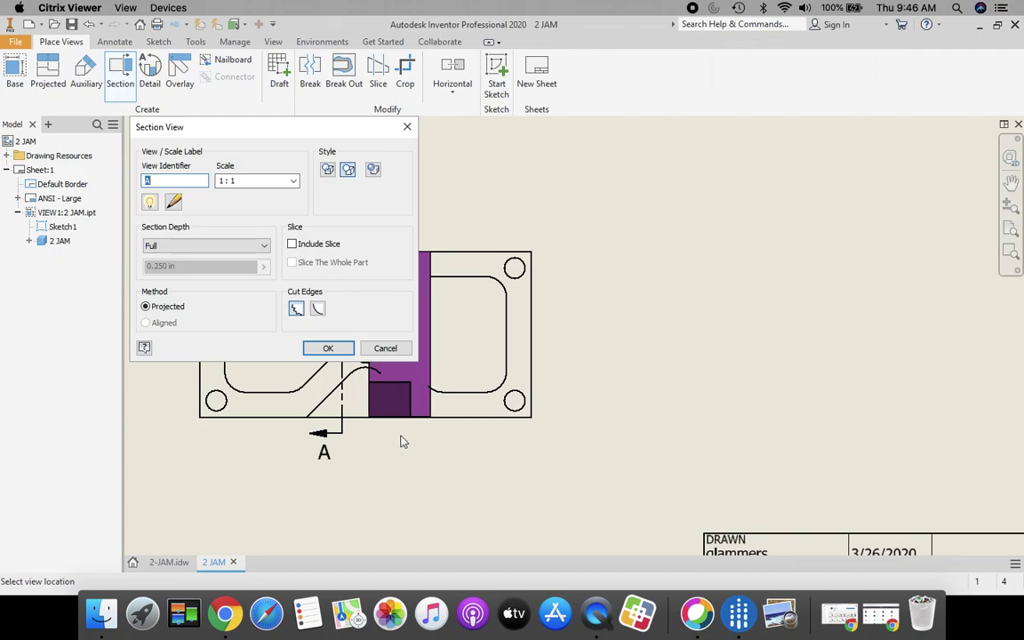
# Step: Place section view A-A at 1:1 to the right of the base view
pyautogui.moveTo(258, 124); pyautogui.dragTo(228, 58)
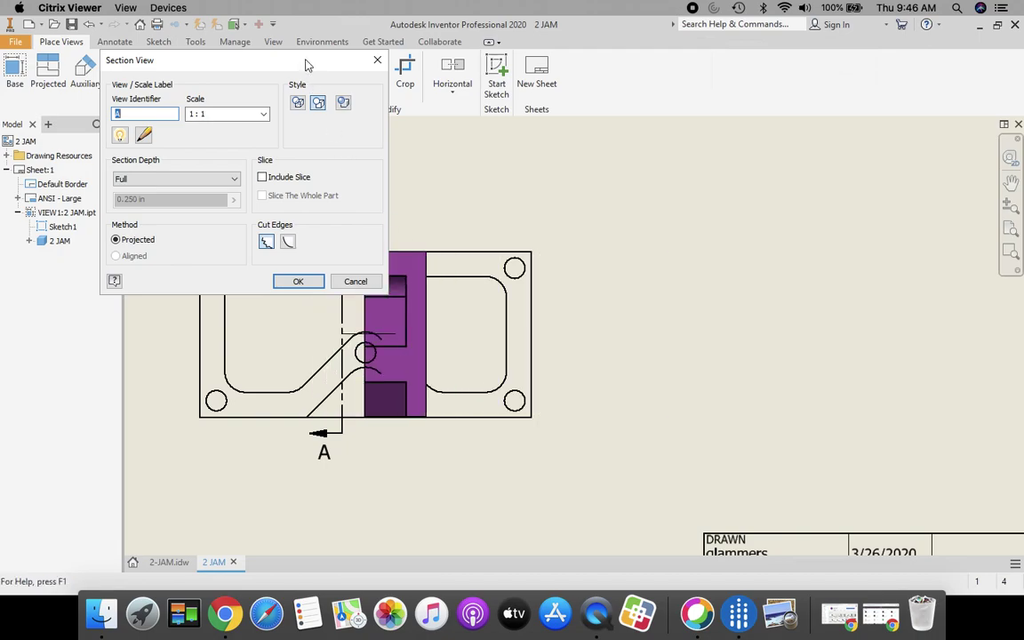
pyautogui.moveTo(306, 61); pyautogui.dragTo(222, 48)
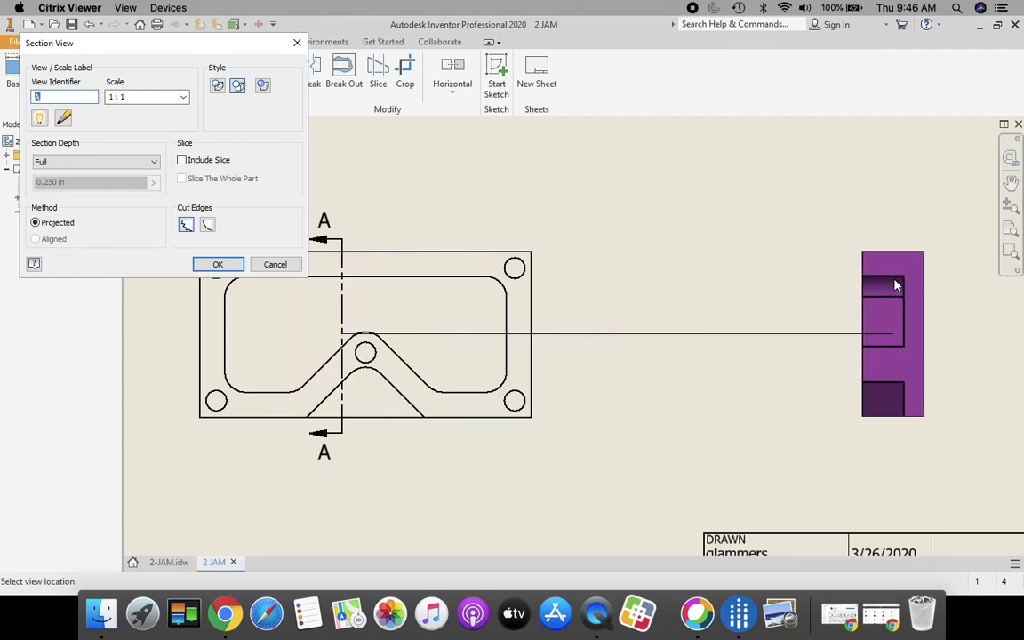
pyautogui.click(903, 281)
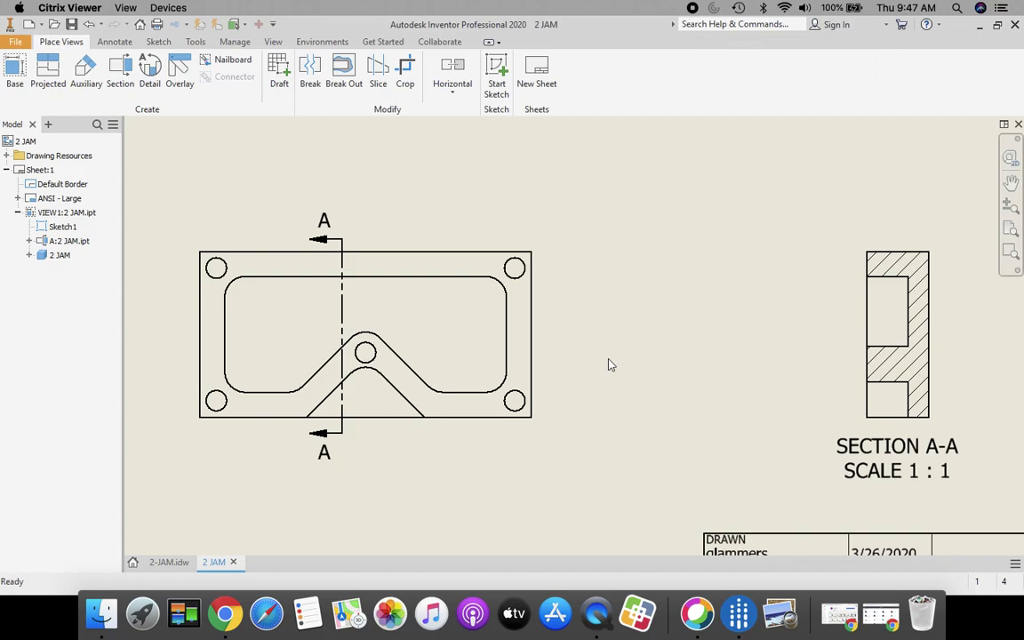
# Step: Project a top view above the base view and an isometric view at the upper right
pyautogui.click(1010, 228)
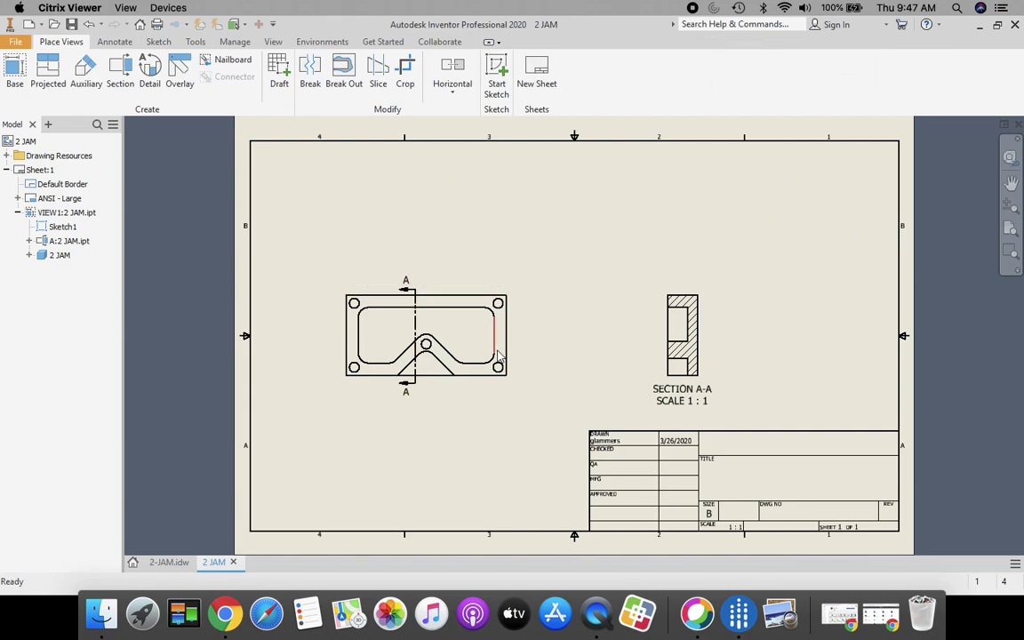
pyautogui.click(45, 75)
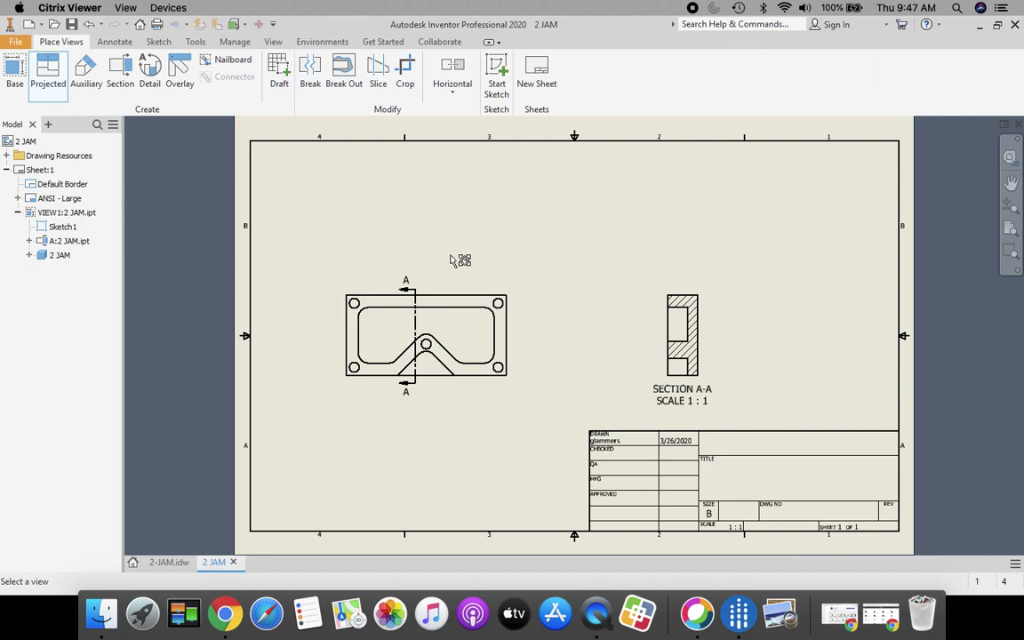
pyautogui.click(456, 331)
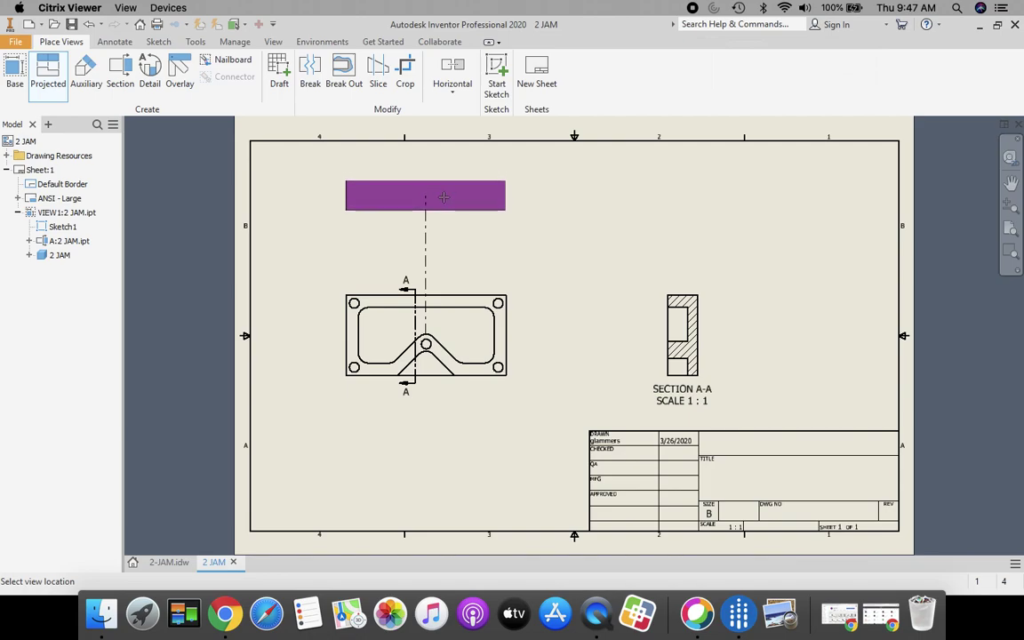
pyautogui.click(443, 197)
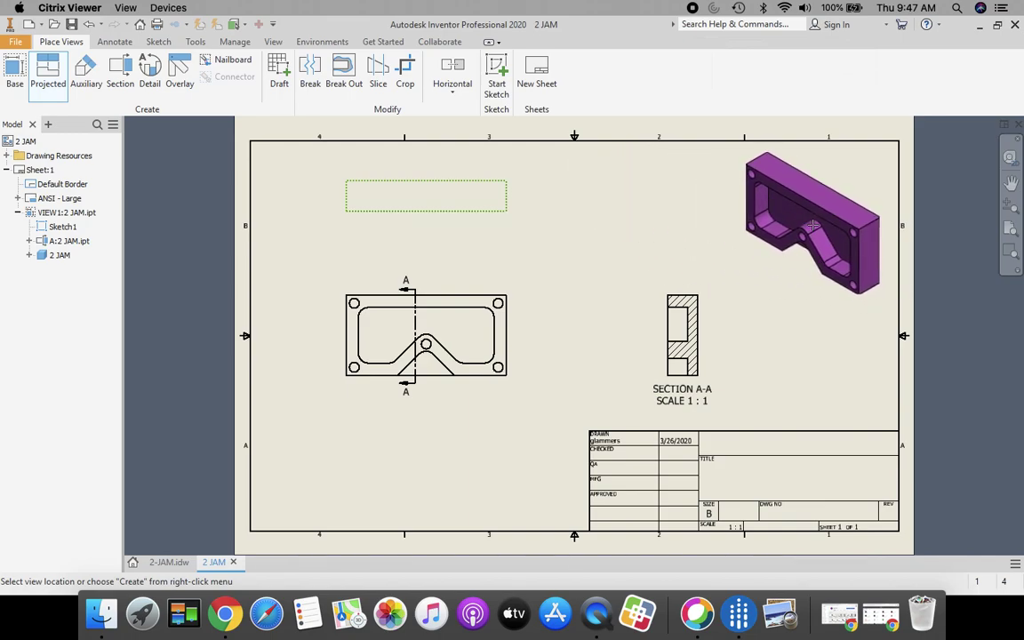
pyautogui.click(808, 226)
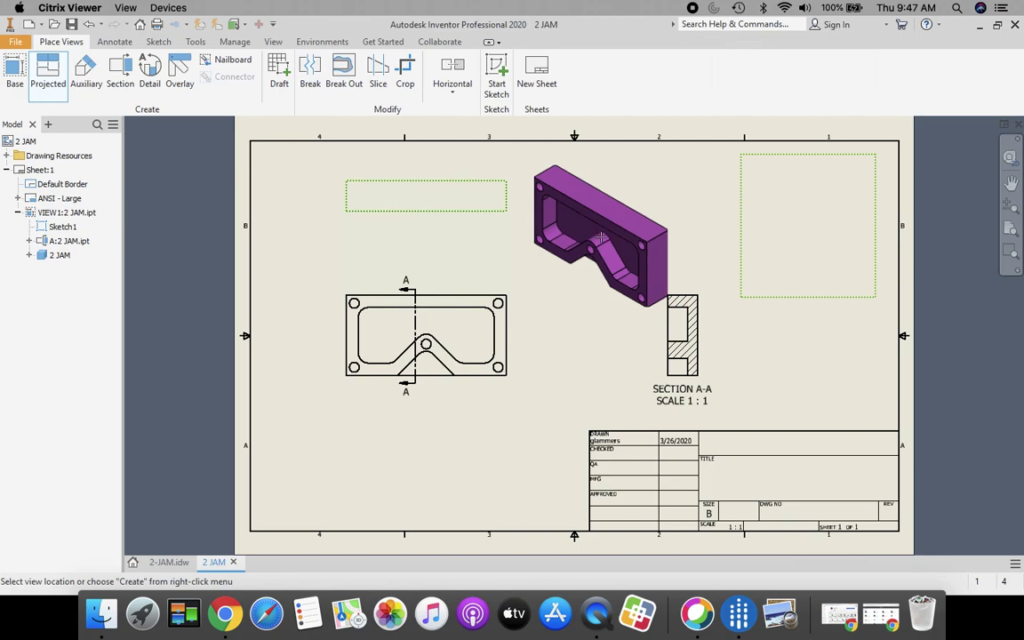
pyautogui.rightClick(602, 238)
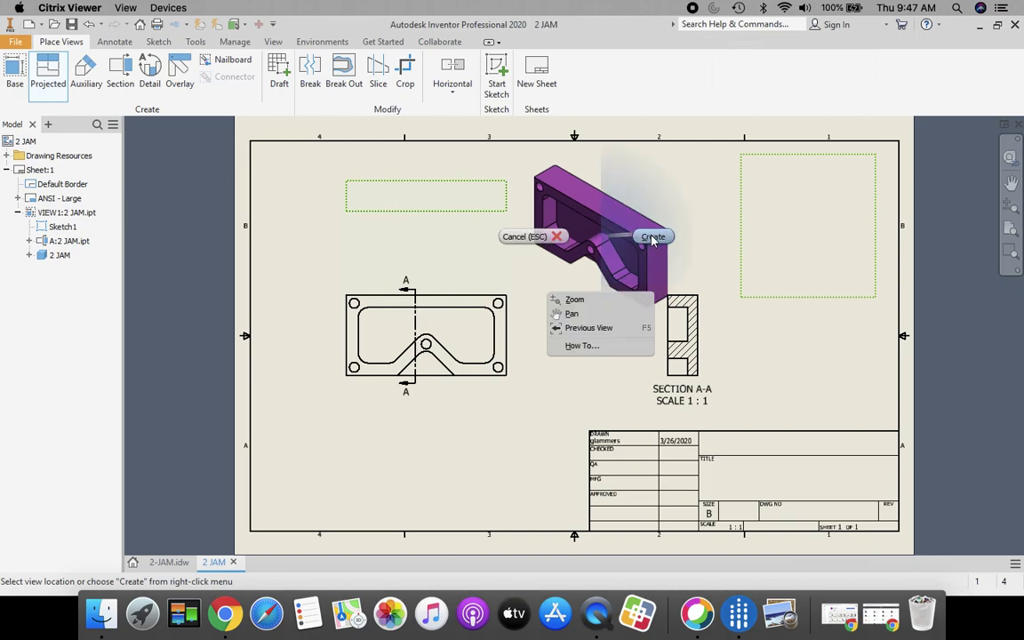
pyautogui.click(653, 237)
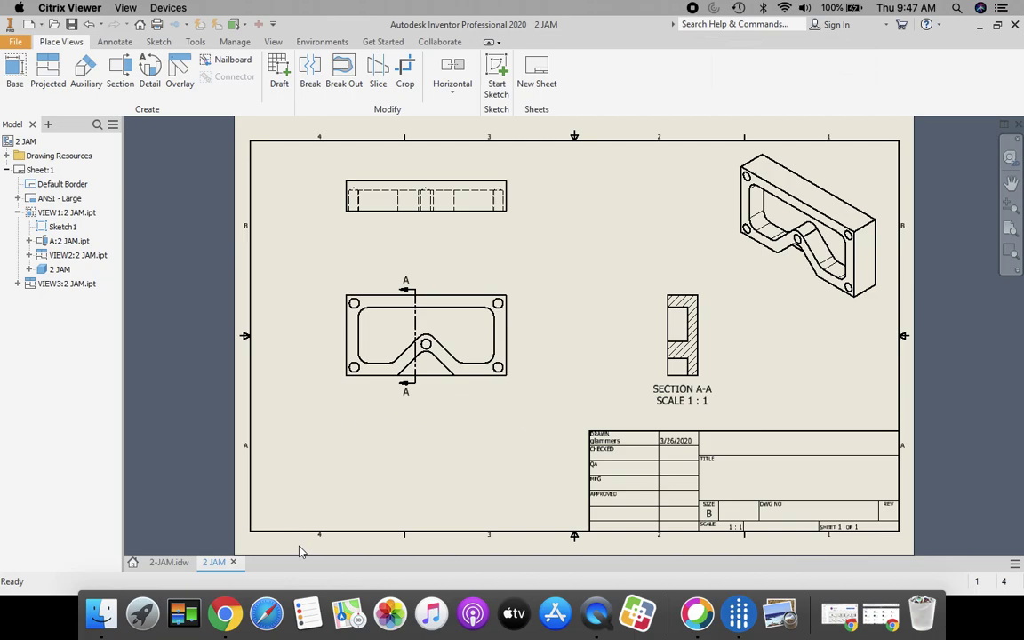
# Step: Bring up the finished 2-JAM.idw reference drawing for review
pyautogui.click(169, 562)
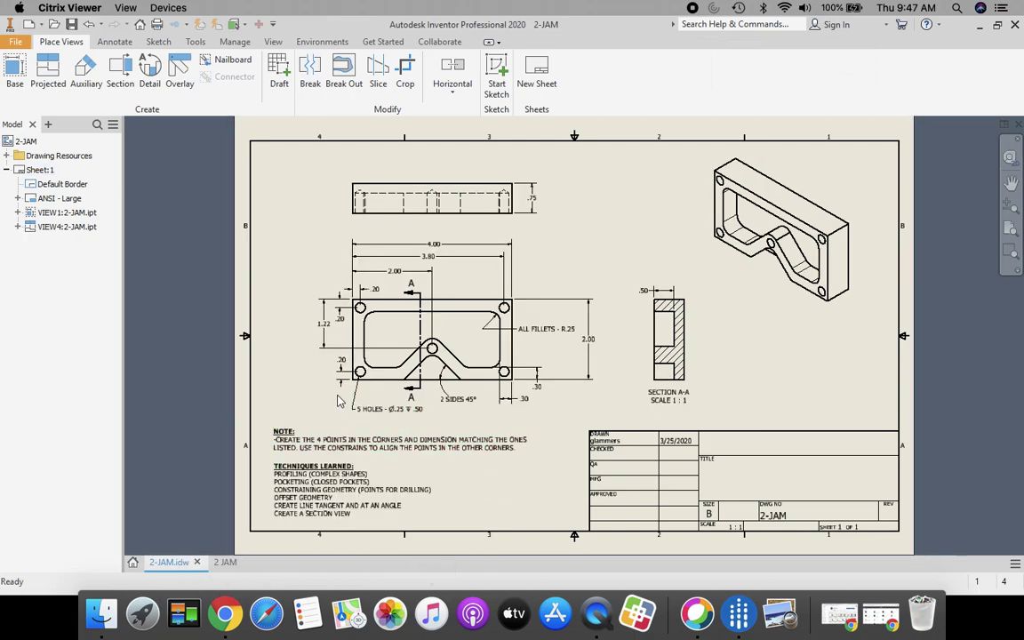
pyautogui.click(419, 293)
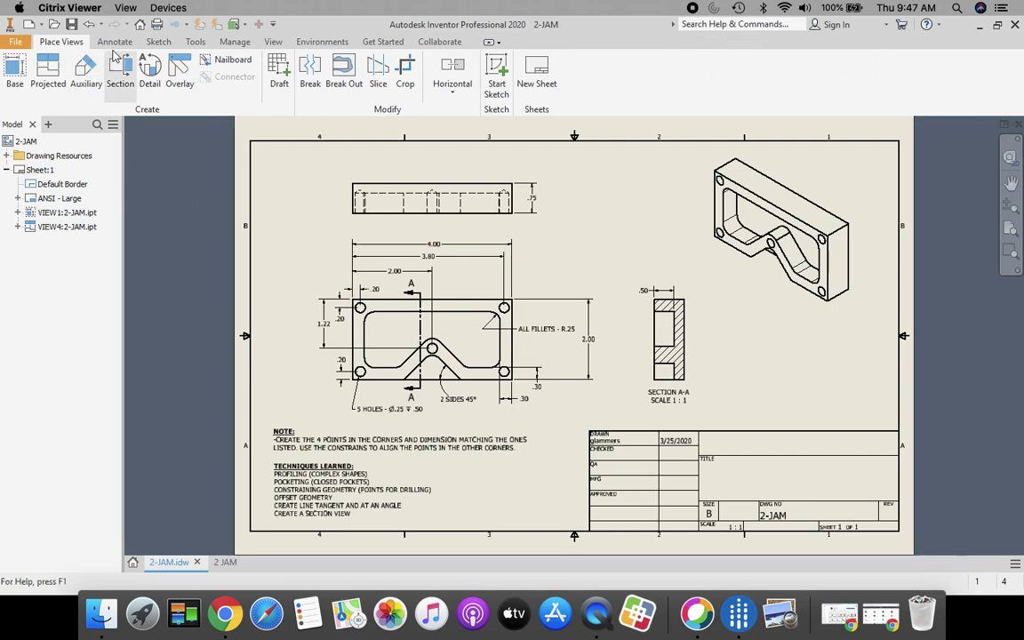
# Step: In 2 JAM, dimension the top view's .75 thickness and section A-A's .50 pocket width
pyautogui.click(224, 562)
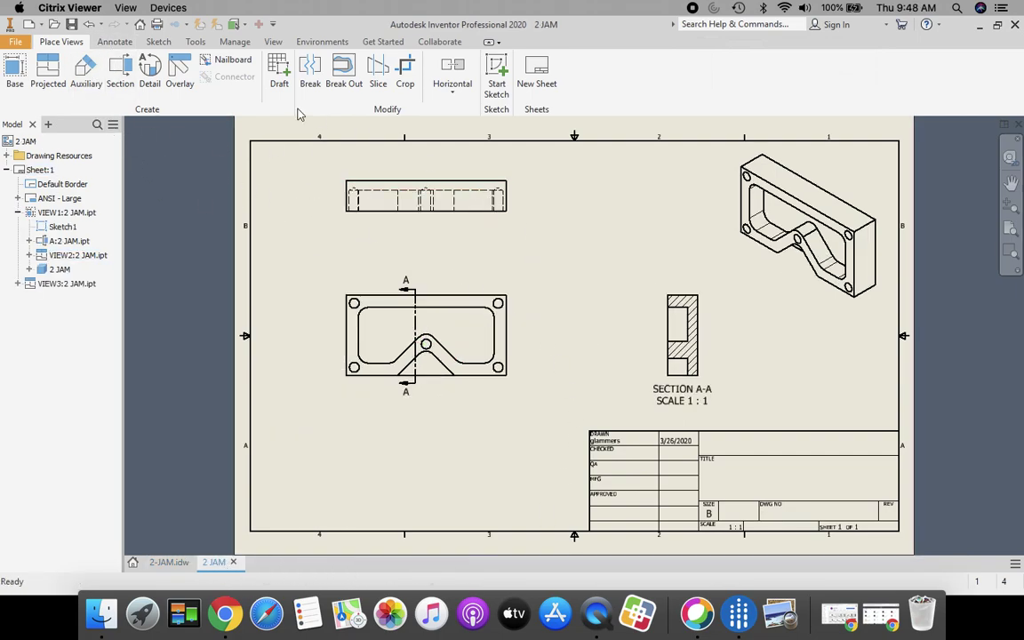
pyautogui.click(115, 42)
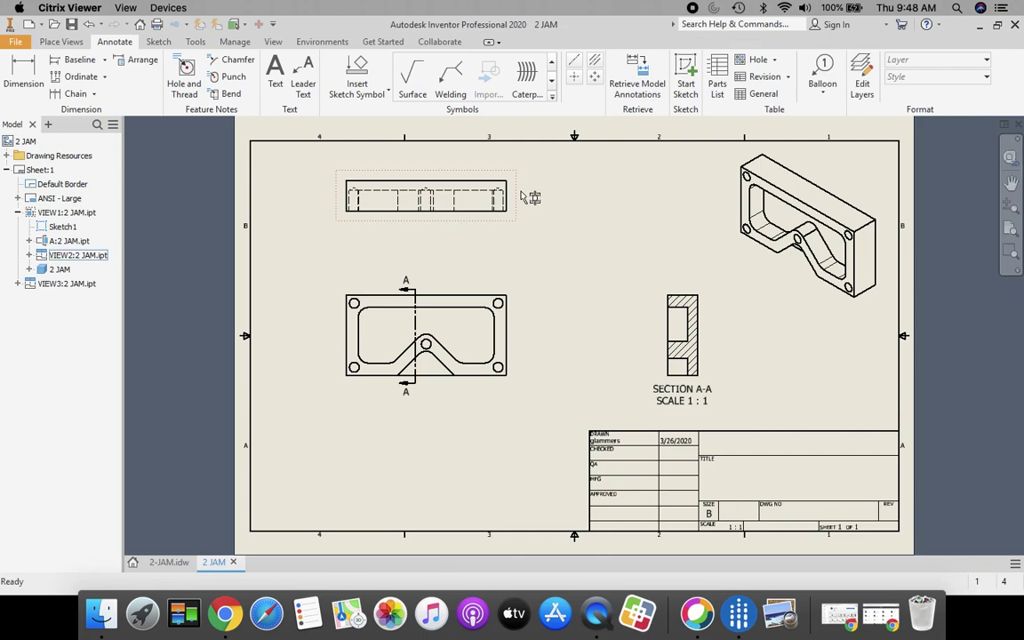
pyautogui.scroll(3, 522, 193)
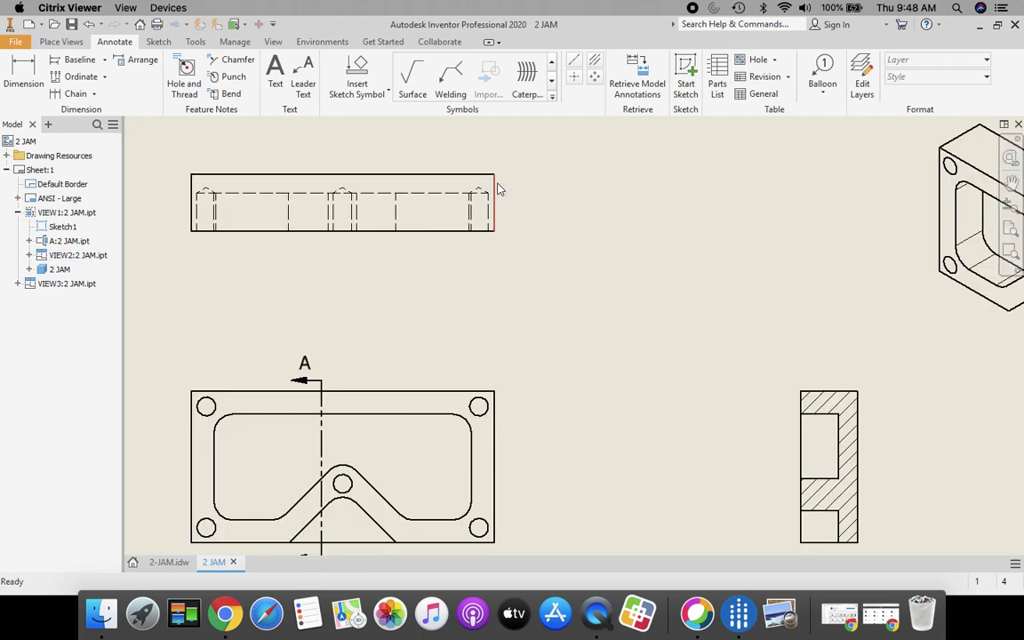
pyautogui.click(496, 187)
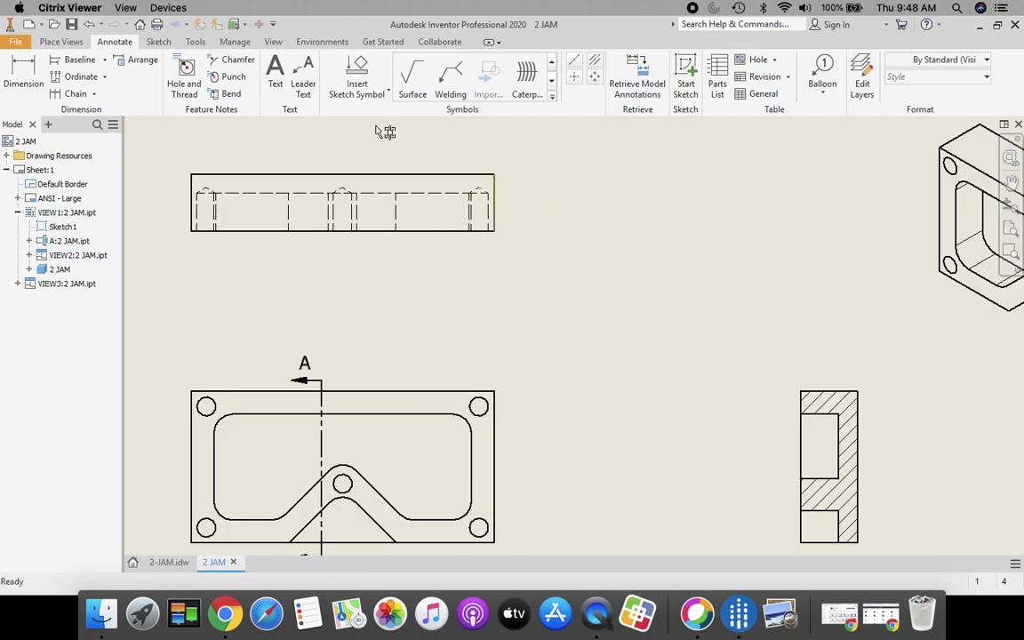
pyautogui.click(24, 71)
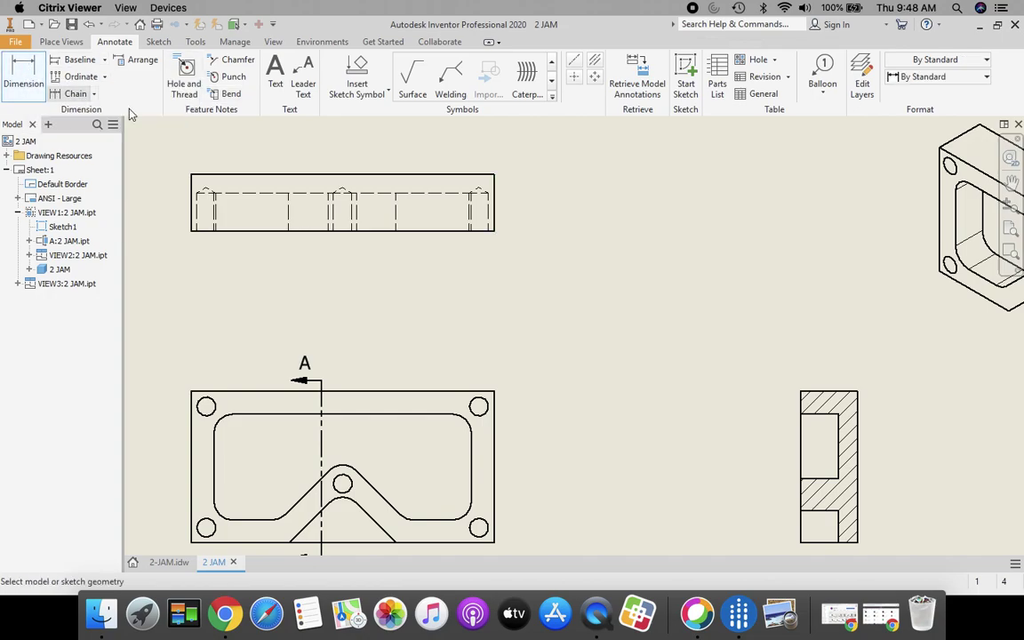
pyautogui.click(495, 191)
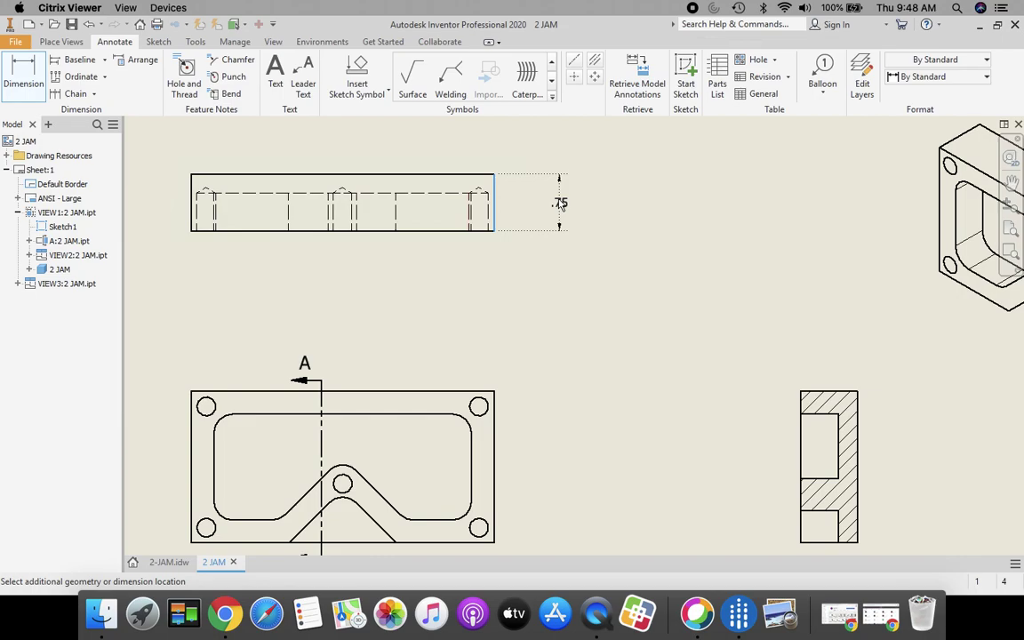
pyautogui.click(558, 201)
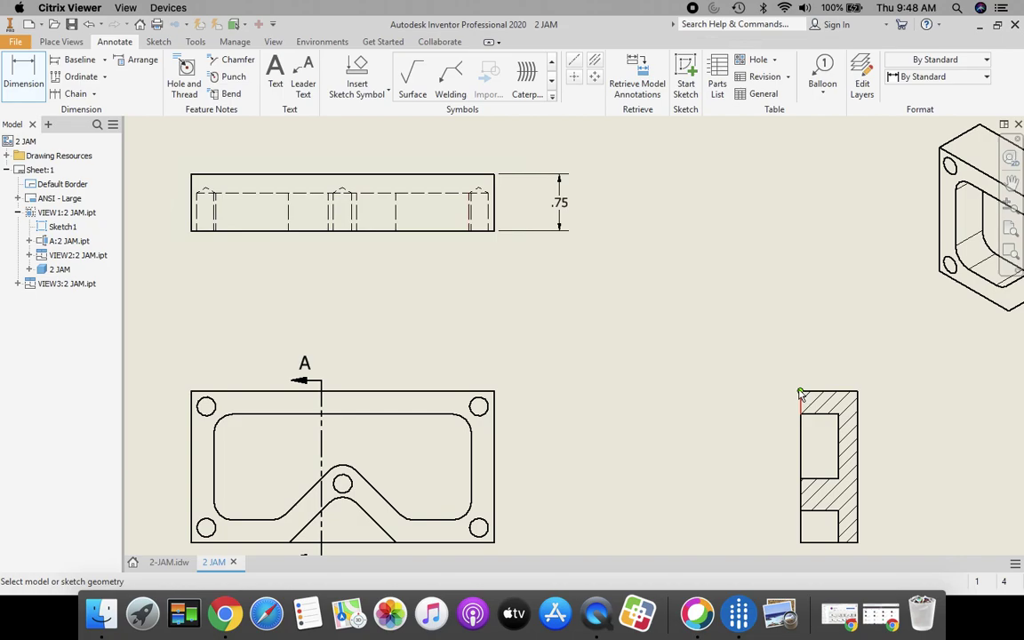
pyautogui.click(836, 431)
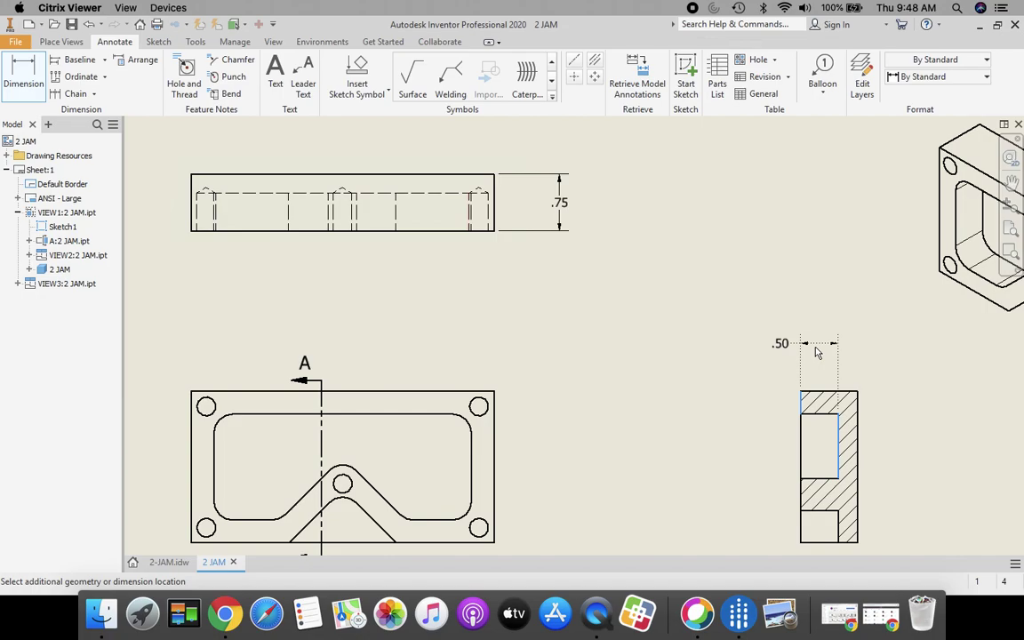
pyautogui.click(817, 353)
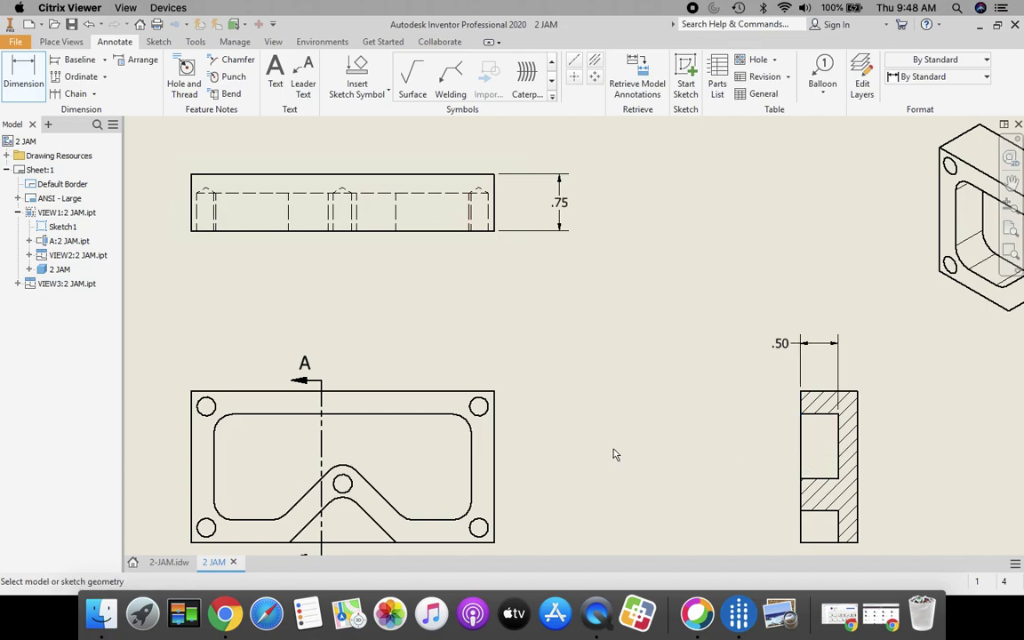
# Step: Dimension the top-left hole .20 from the left and top edges, and the top-right hole at 3.80
pyautogui.moveTo(613, 454)
pyautogui.mouseDown(button='middle')
pyautogui.moveTo(704, 327)
pyautogui.moveTo(687, 325)
pyautogui.moveTo(689, 311)
pyautogui.moveTo(723, 305)
pyautogui.mouseUp(button='middle')
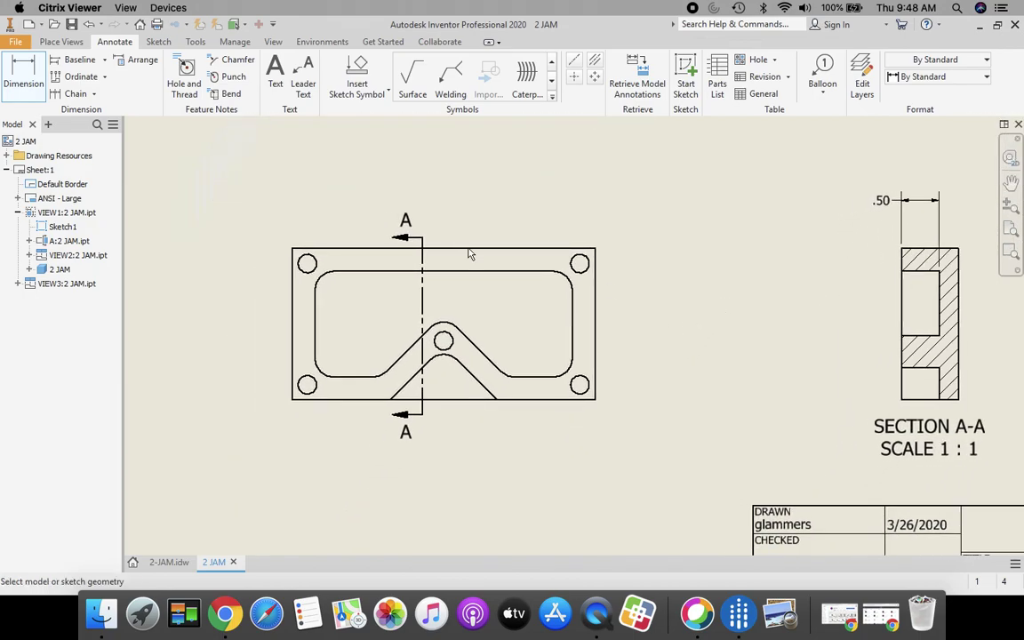
pyautogui.moveTo(640, 308)
pyautogui.mouseDown(button='middle')
pyautogui.moveTo(696, 320)
pyautogui.moveTo(681, 336)
pyautogui.mouseUp(button='middle')
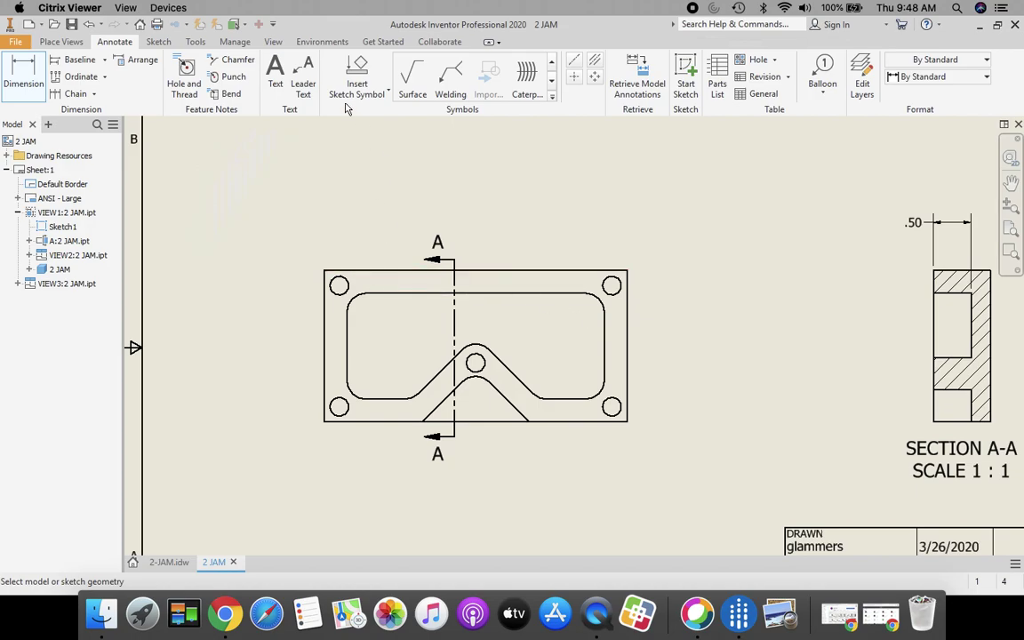
pyautogui.click(338, 284)
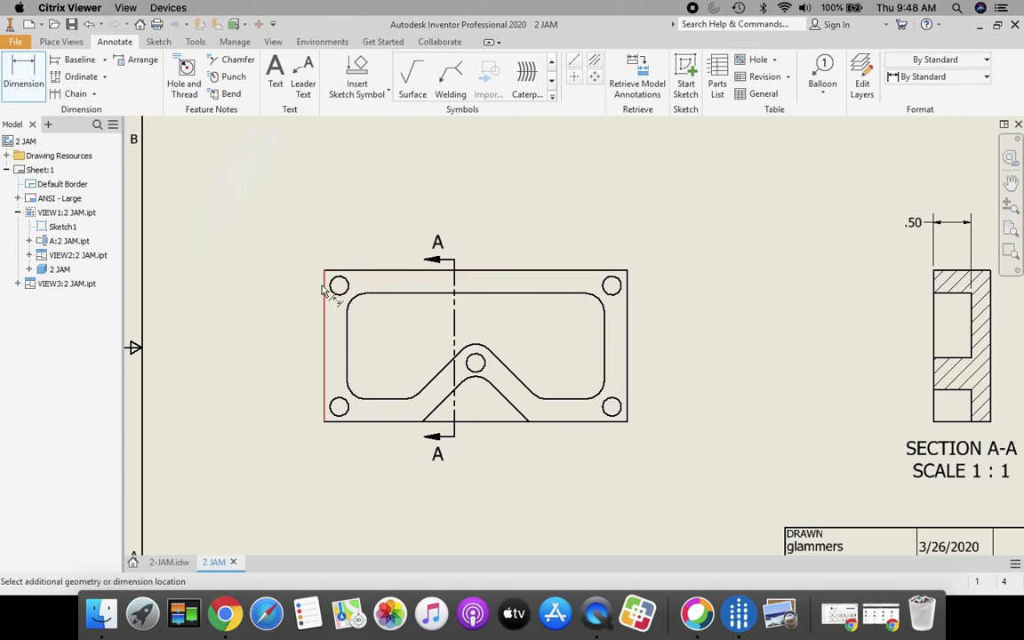
pyautogui.click(326, 293)
pyautogui.click(300, 251)
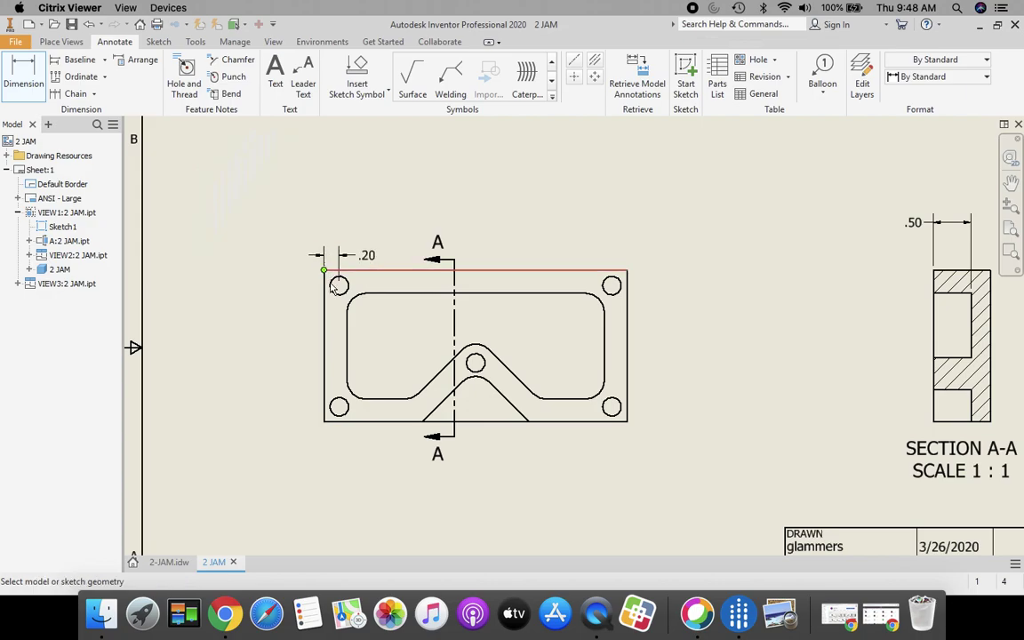
pyautogui.click(339, 285)
pyautogui.click(334, 270)
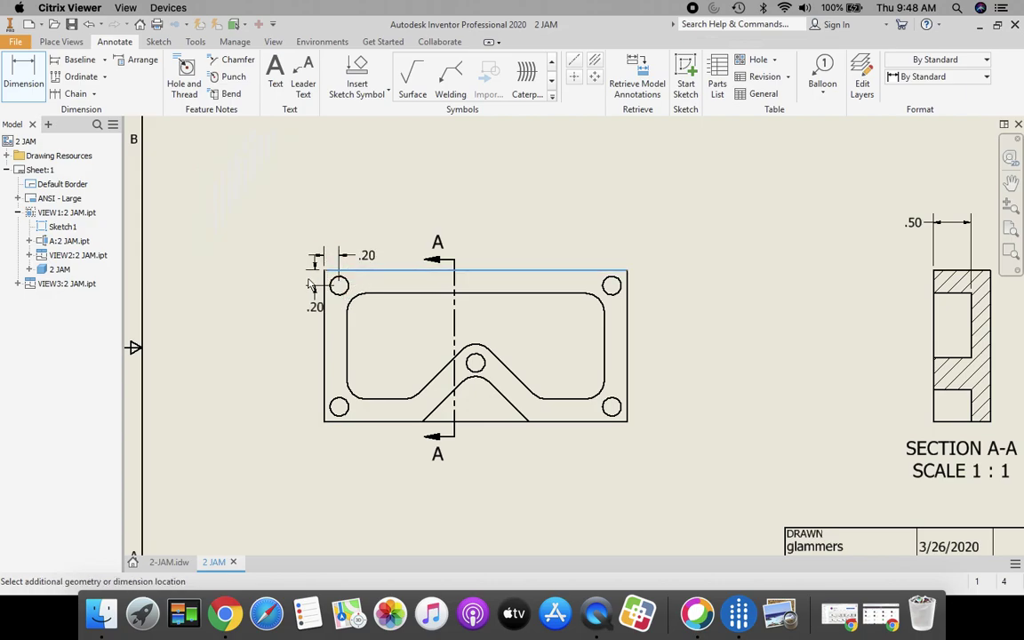
pyautogui.click(302, 284)
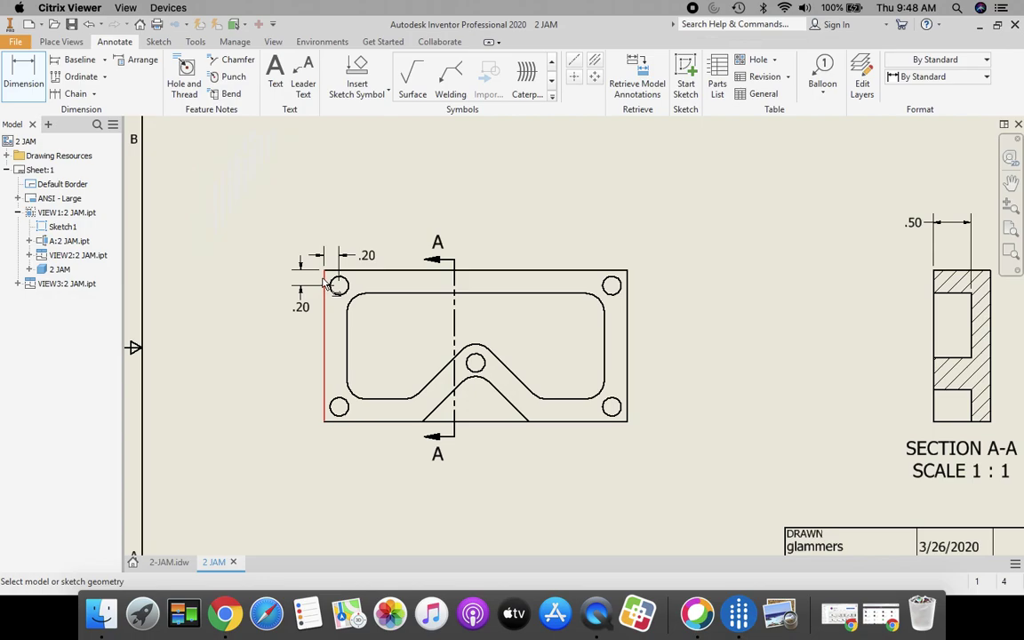
pyautogui.click(326, 283)
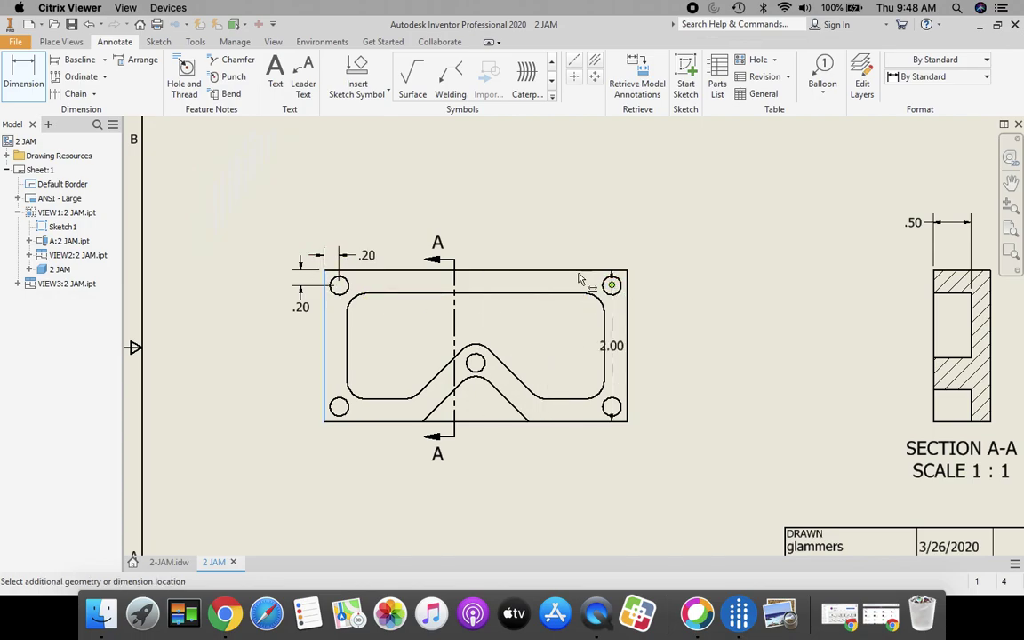
pyautogui.click(579, 279)
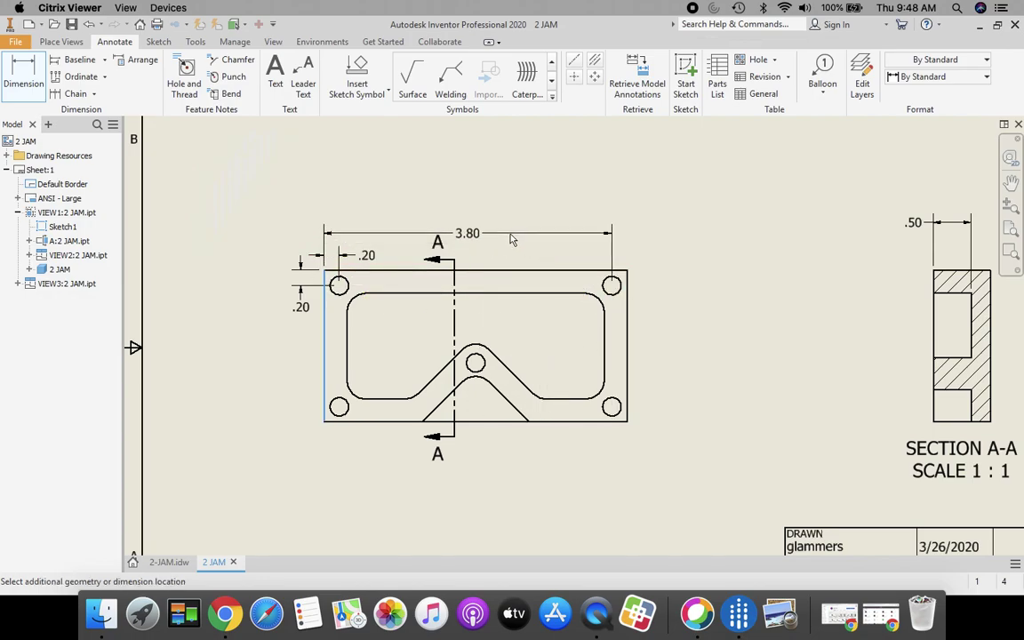
pyautogui.click(507, 190)
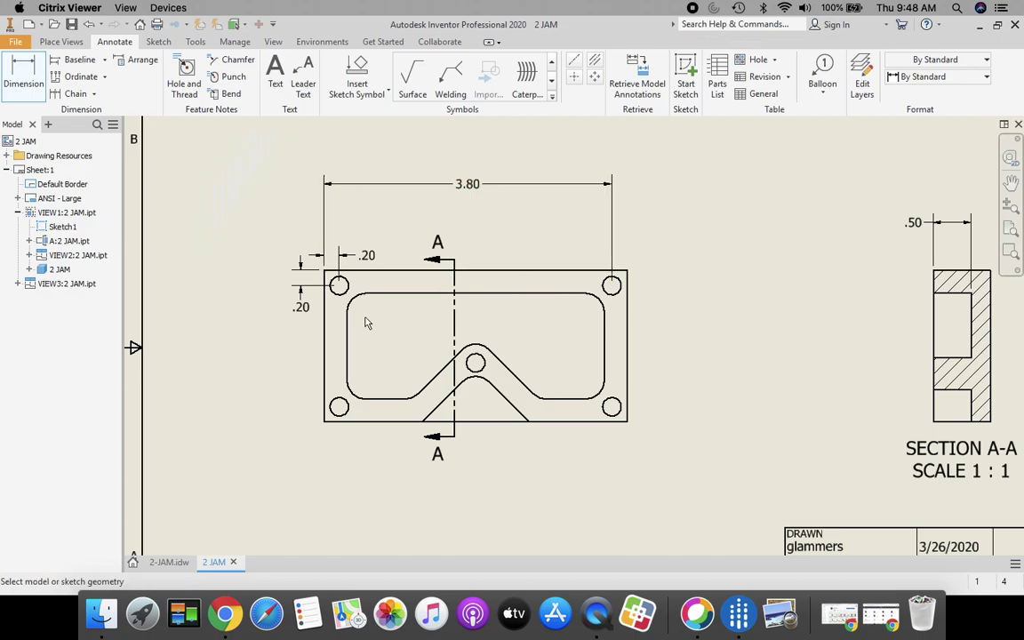
# Step: Add the 2.00 centre-hole, 4.00 overall width, and both .30 lower-right hole dimensions
pyautogui.click(325, 346)
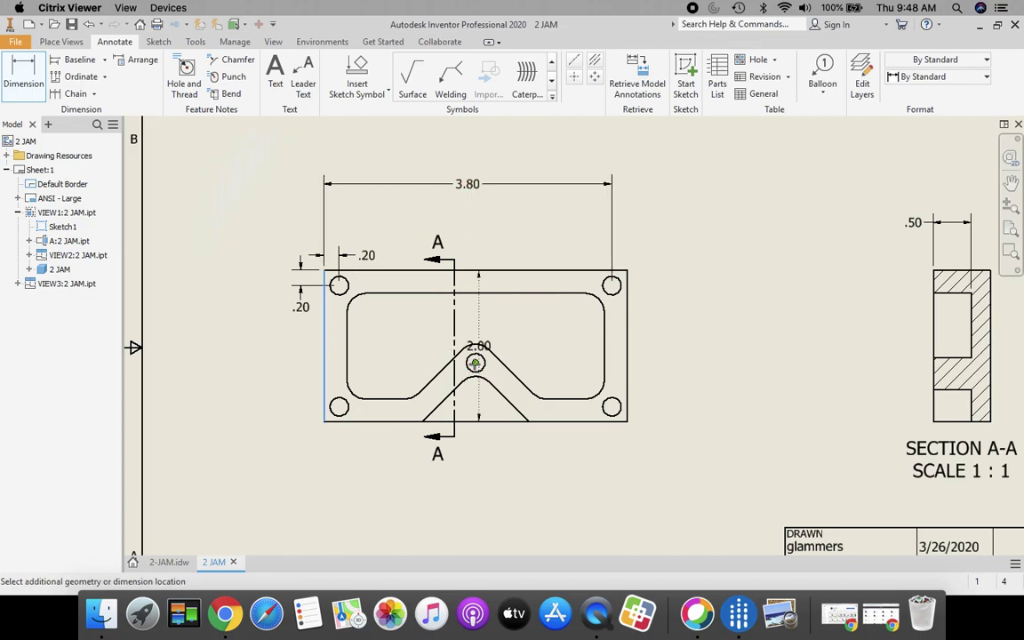
pyautogui.click(475, 362)
pyautogui.click(398, 214)
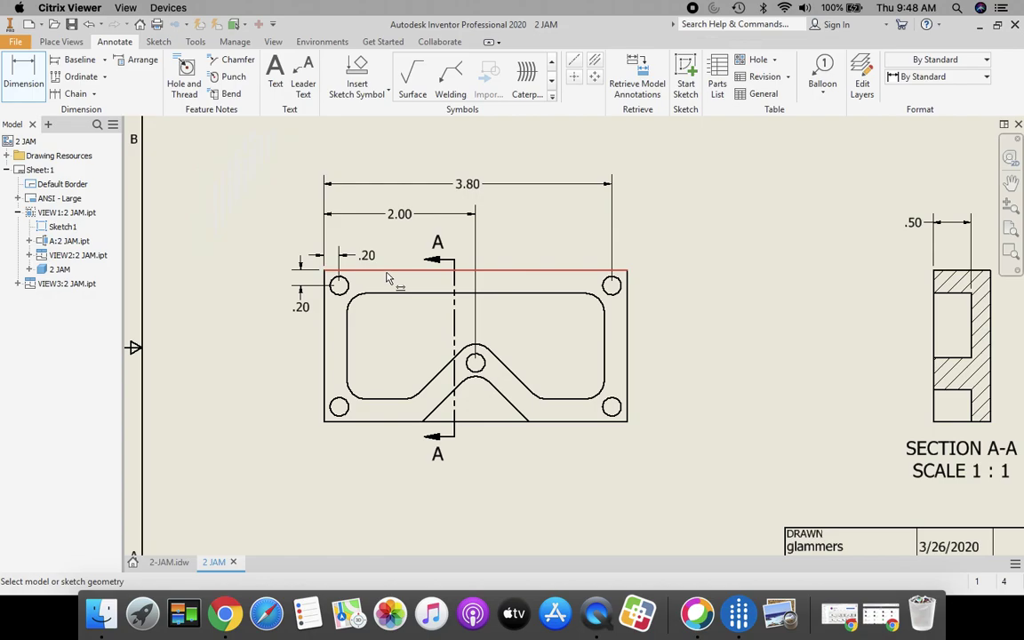
pyautogui.click(387, 278)
pyautogui.click(397, 154)
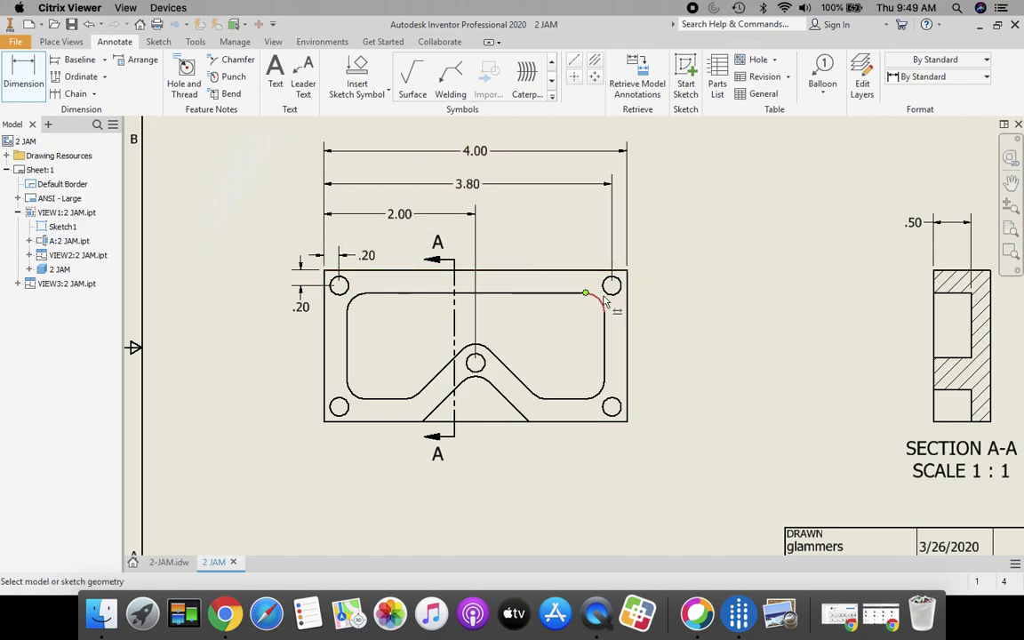
pyautogui.click(620, 427)
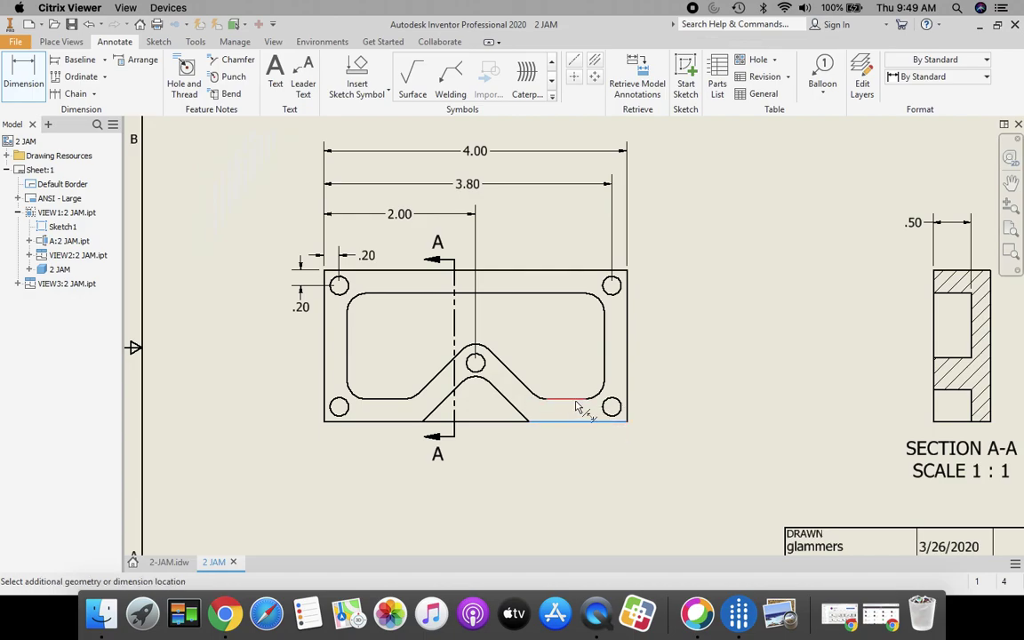
pyautogui.click(574, 401)
pyautogui.click(666, 414)
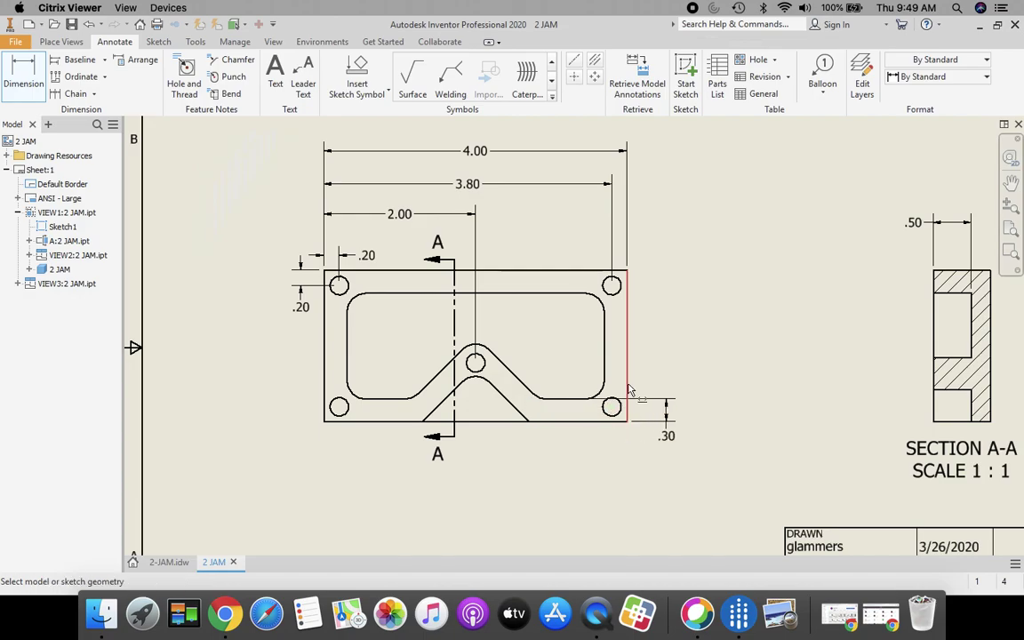
pyautogui.click(628, 384)
pyautogui.click(605, 355)
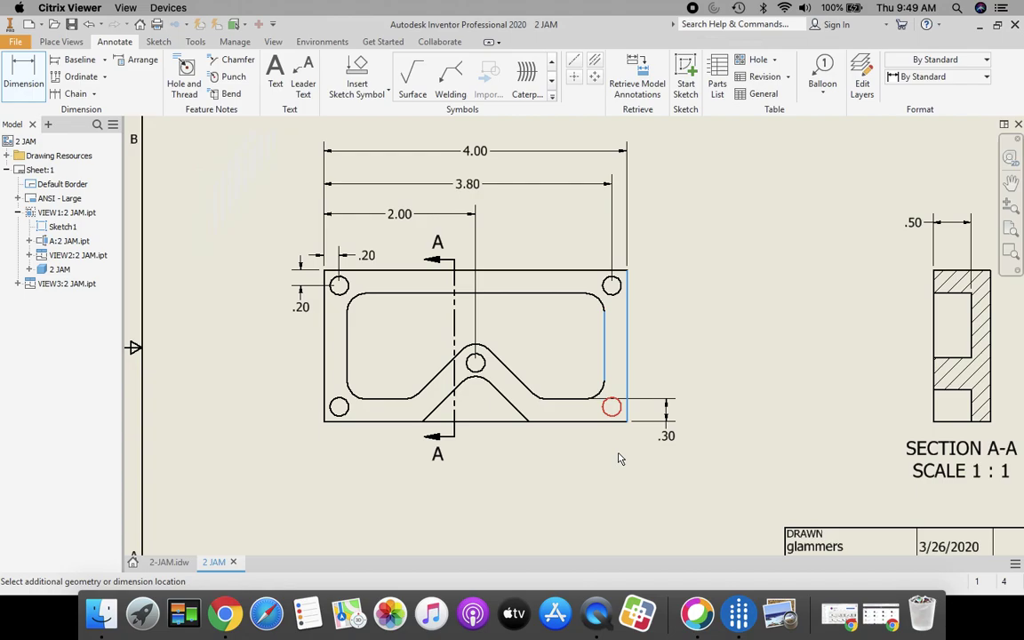
pyautogui.click(620, 460)
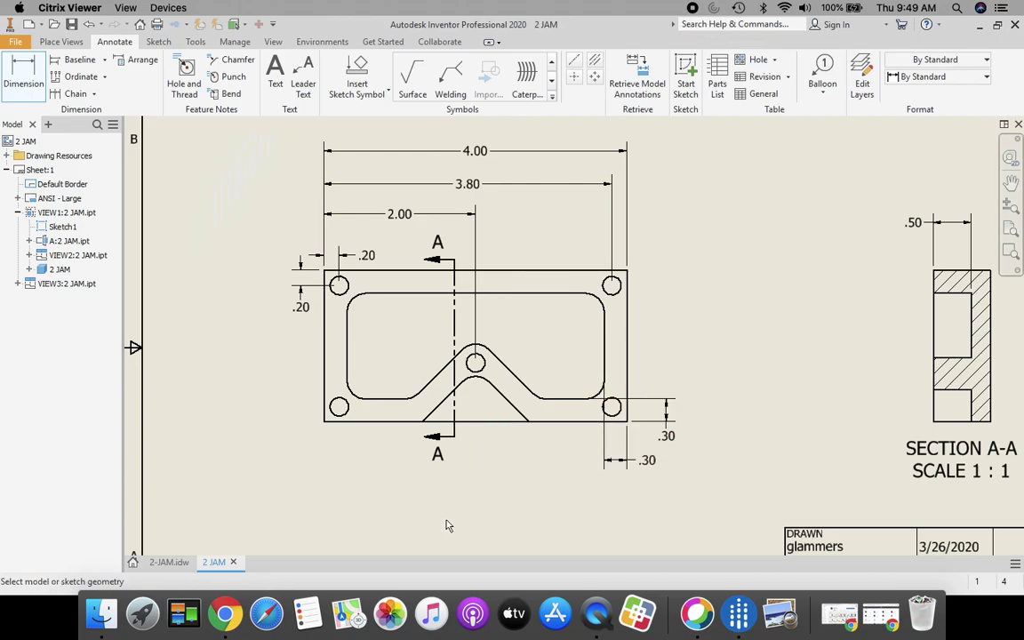
# Step: Dimension the lower-left hole .20 from the bottom and the centre hole 1.22 from the top
pyautogui.click(363, 422)
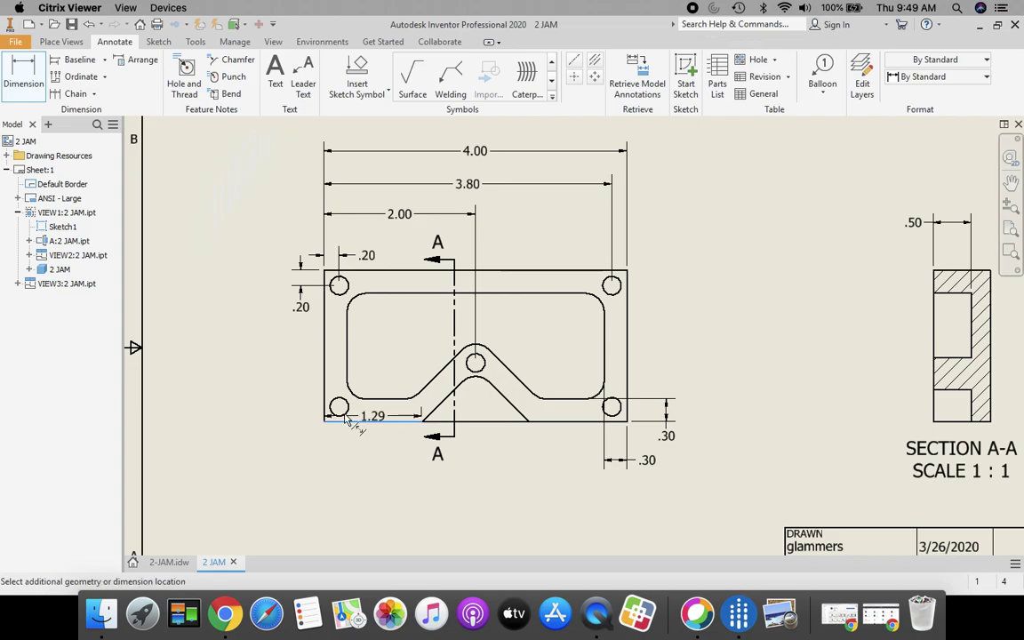
pyautogui.click(334, 412)
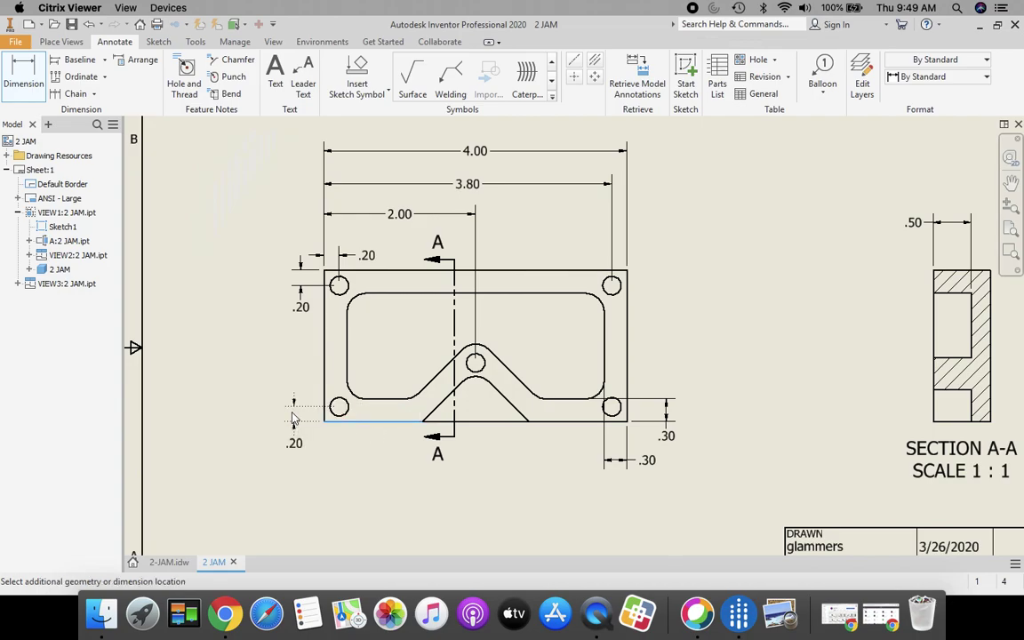
pyautogui.click(293, 418)
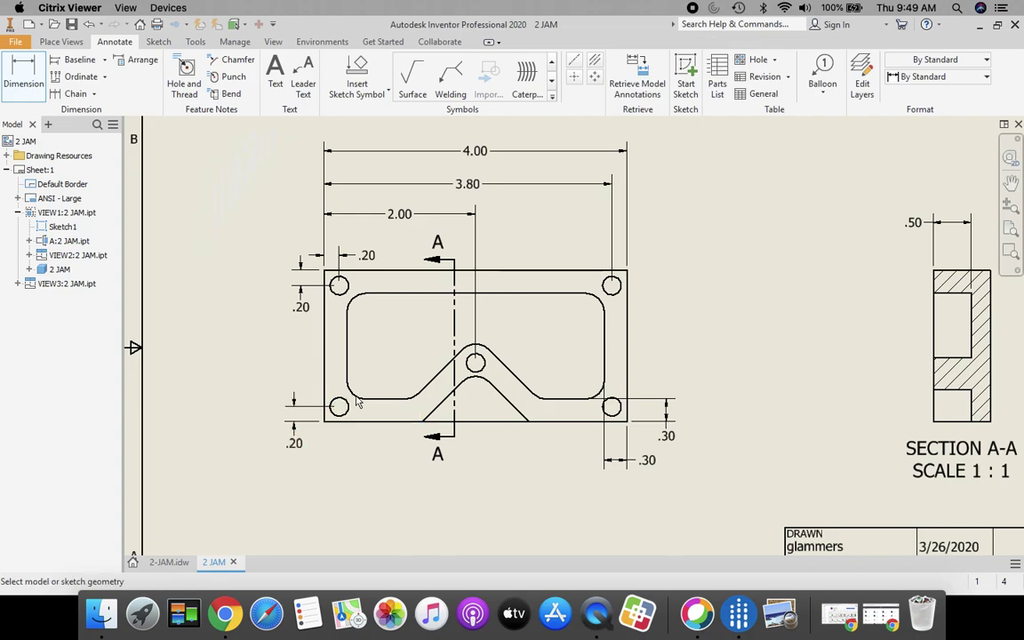
pyautogui.click(410, 271)
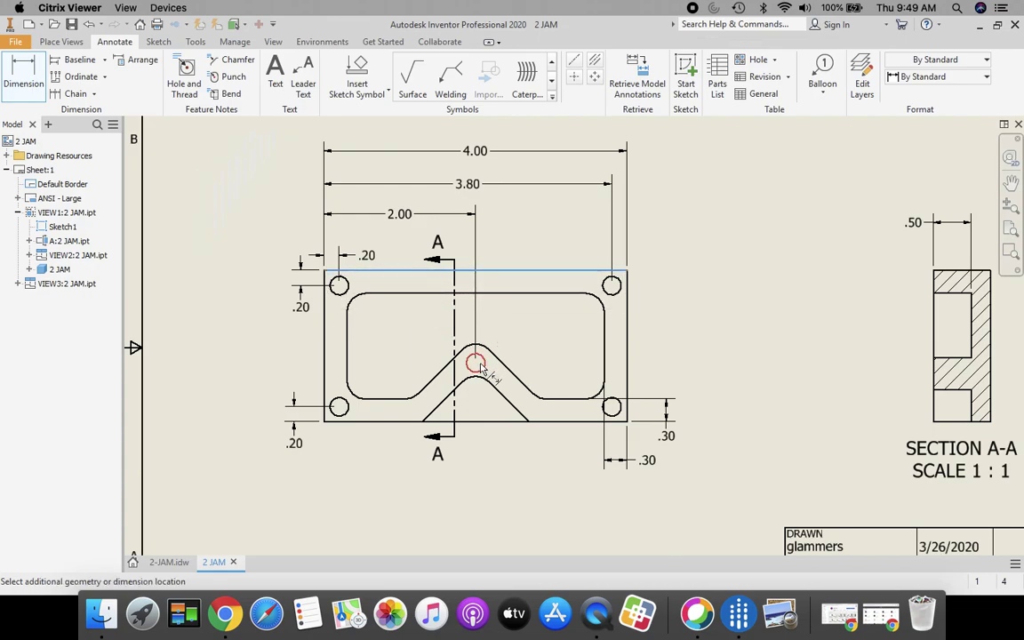
pyautogui.click(477, 362)
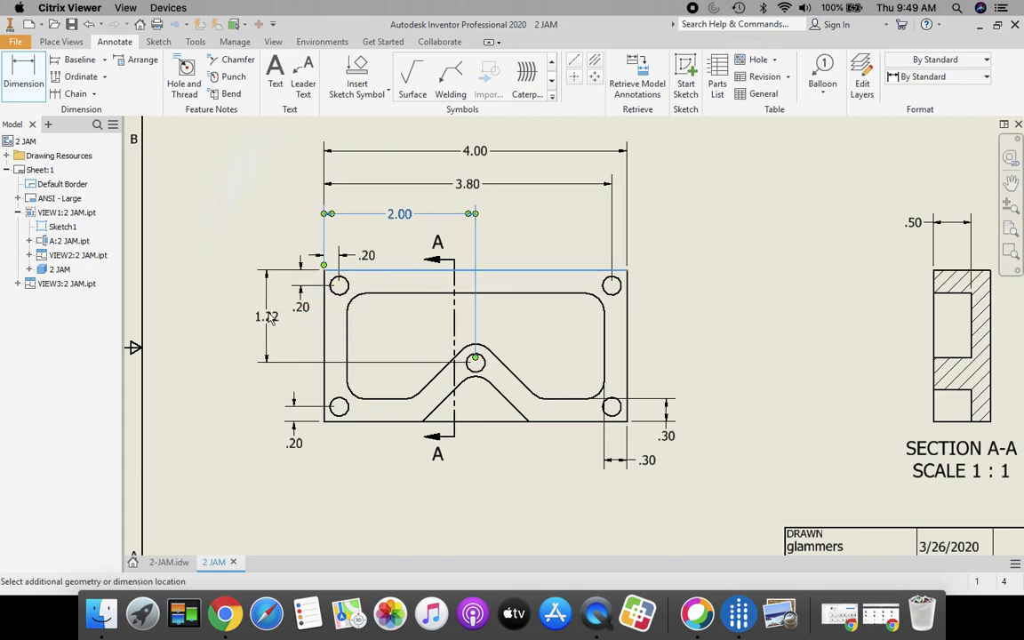
pyautogui.click(271, 319)
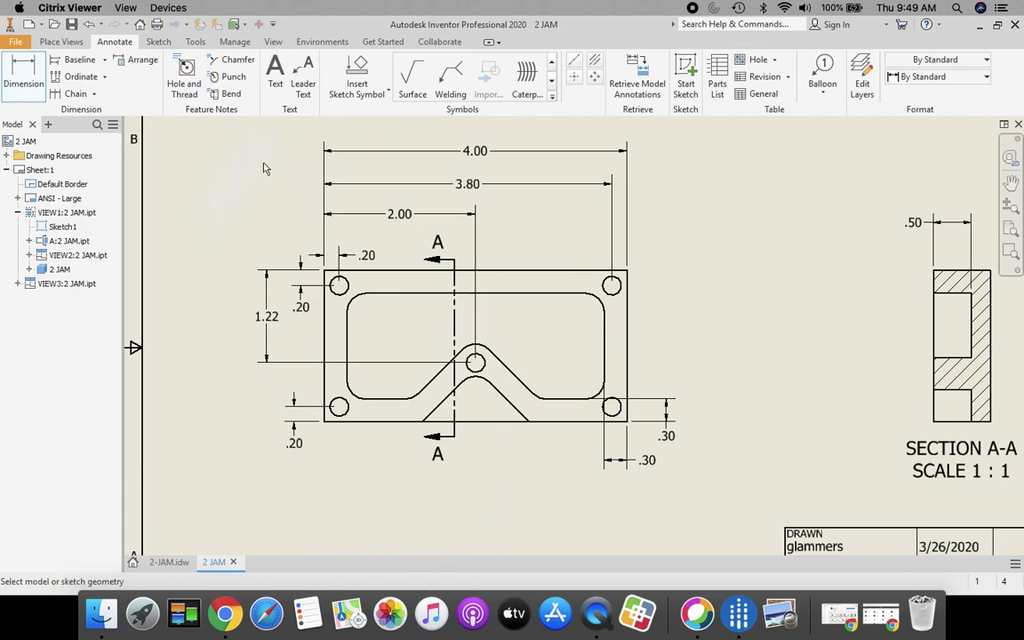
# Step: Add a Ø.25 ▽ .50 hole note to the lower-left hole, below the part
pyautogui.click(190, 78)
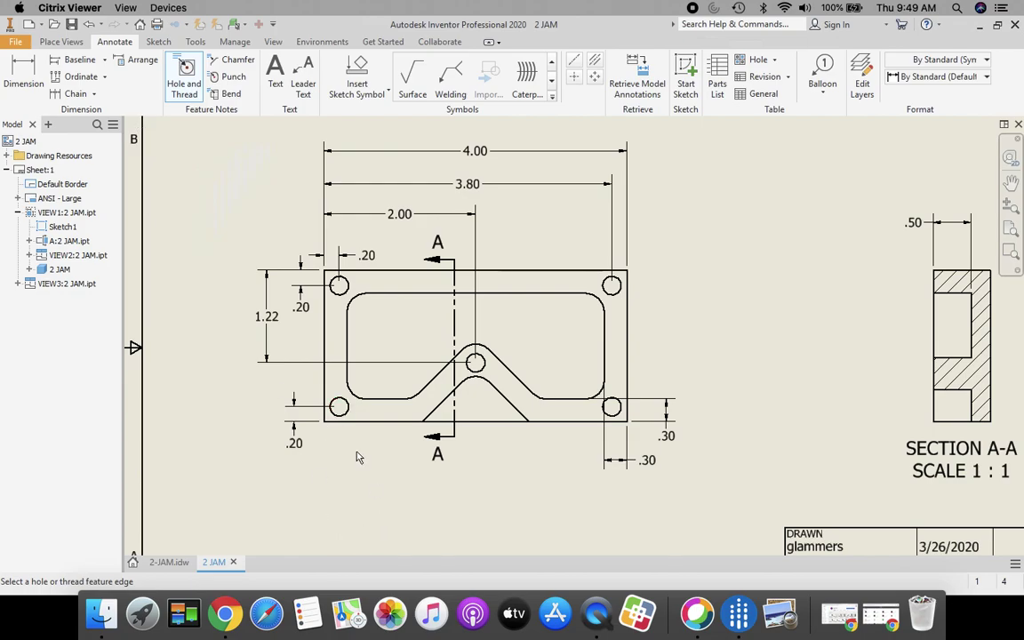
pyautogui.click(349, 423)
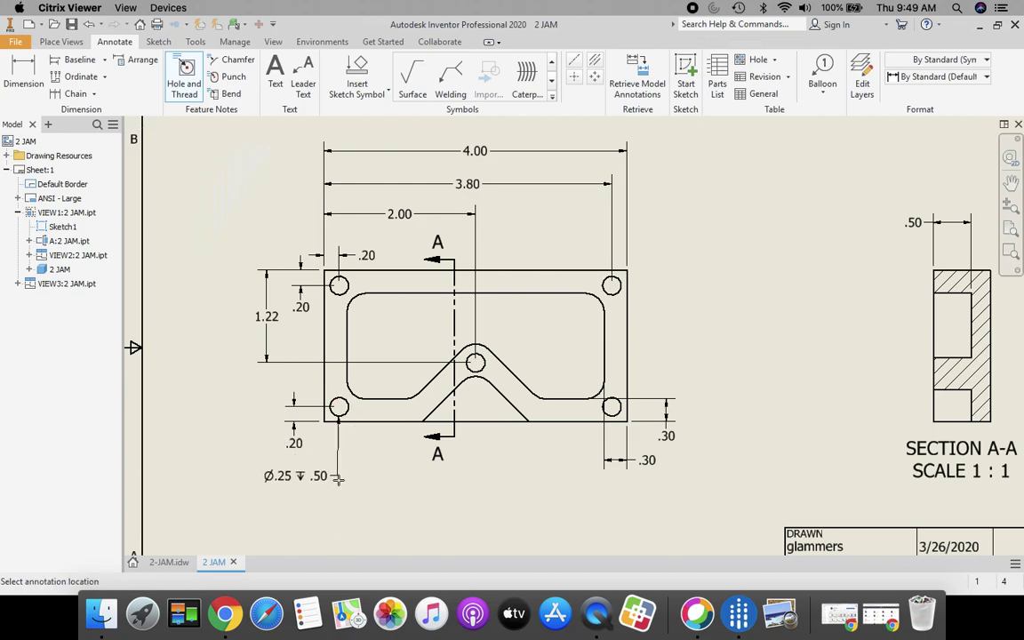
pyautogui.click(341, 483)
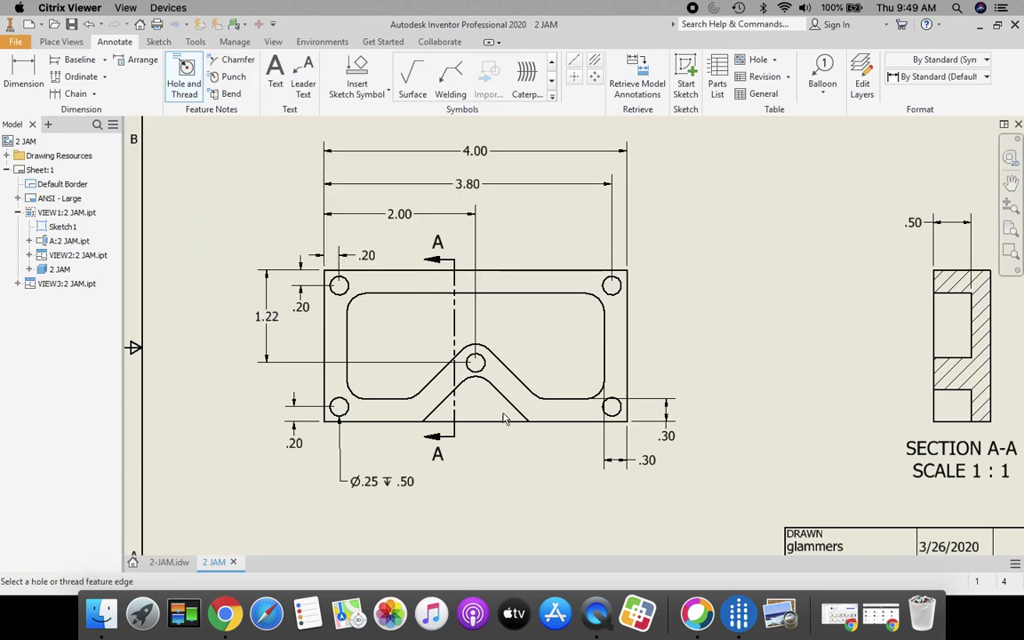
# Step: Add a 45° angle dimension inside the V-notch, between the bottom edge and the slanted edge
pyautogui.click(24, 67)
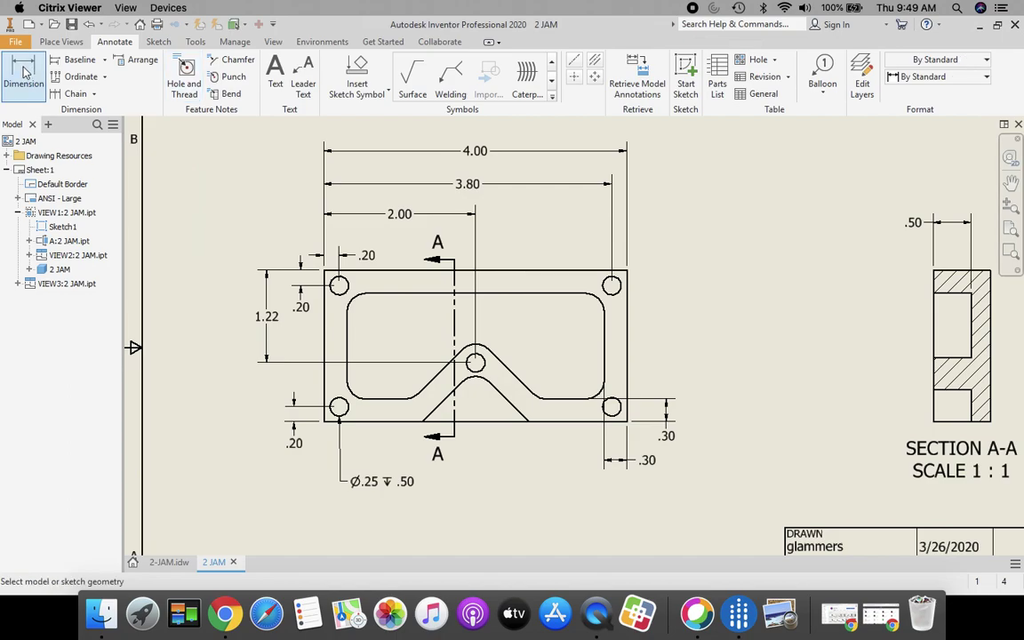
pyautogui.click(501, 400)
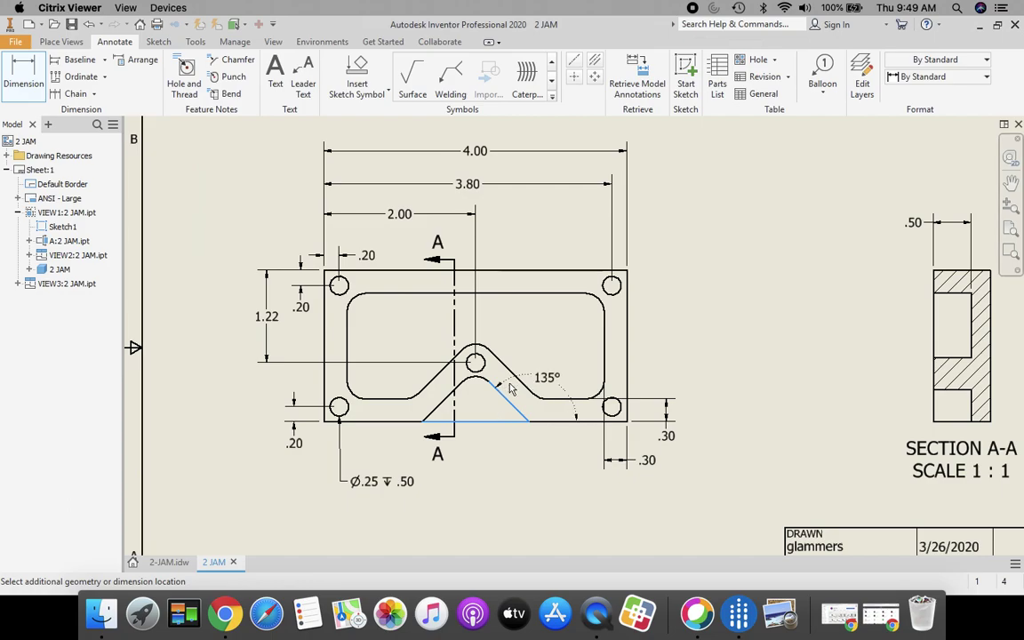
pyautogui.press('Escape')
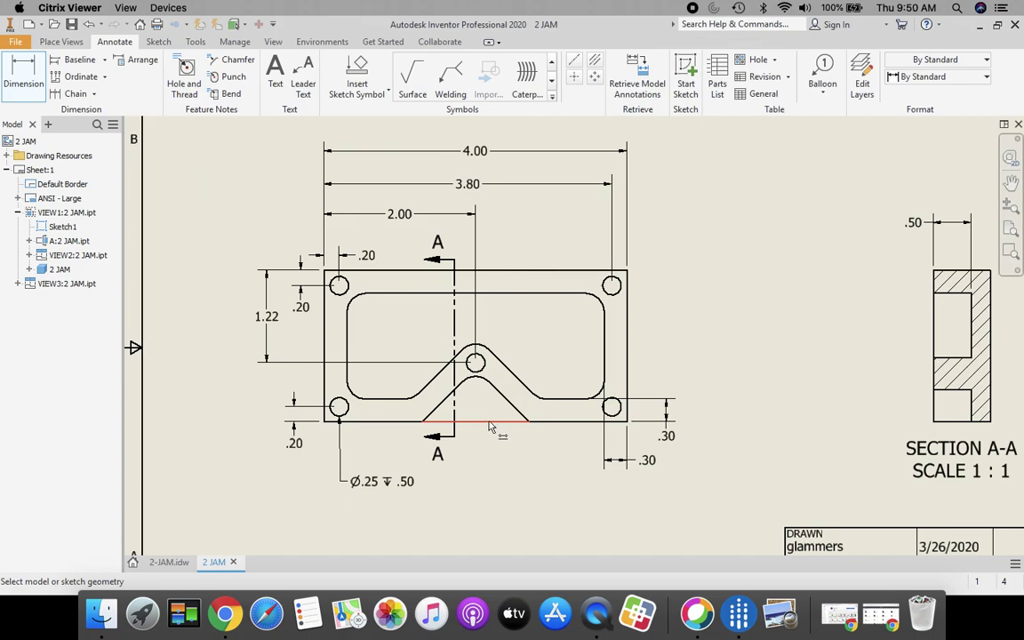
pyautogui.click(488, 425)
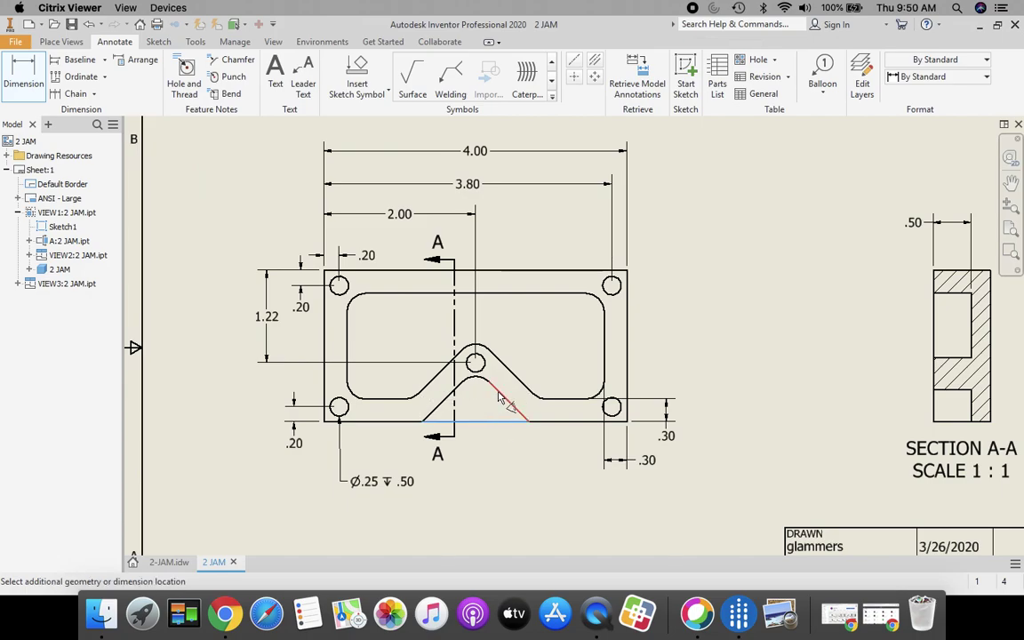
pyautogui.click(499, 391)
pyautogui.click(489, 422)
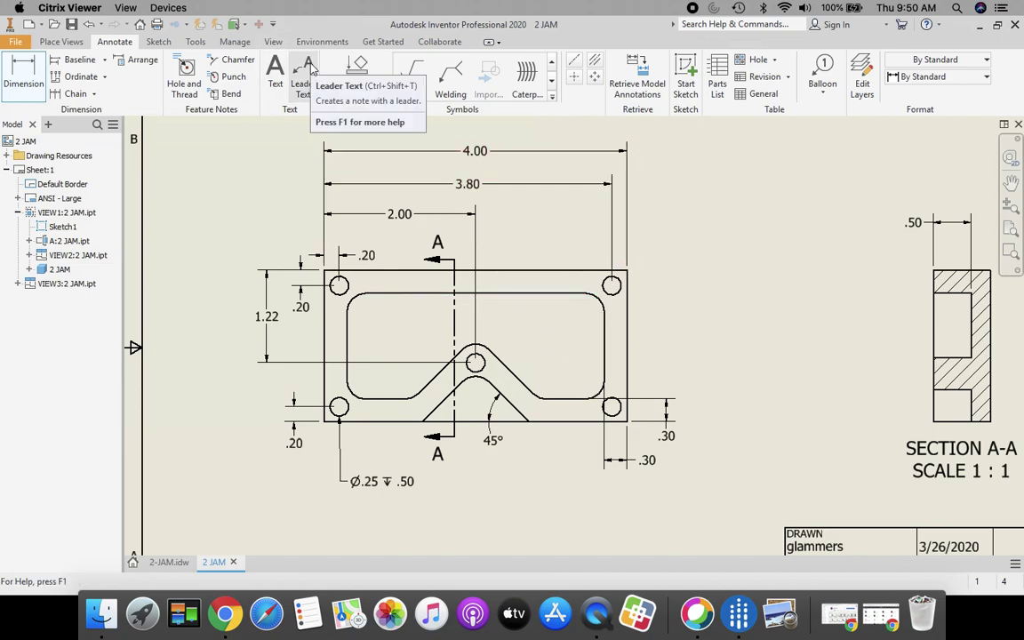
# Step: Add a leader note reading 'All Fillets 0.25' anchored on the top-right fillet
pyautogui.click(310, 68)
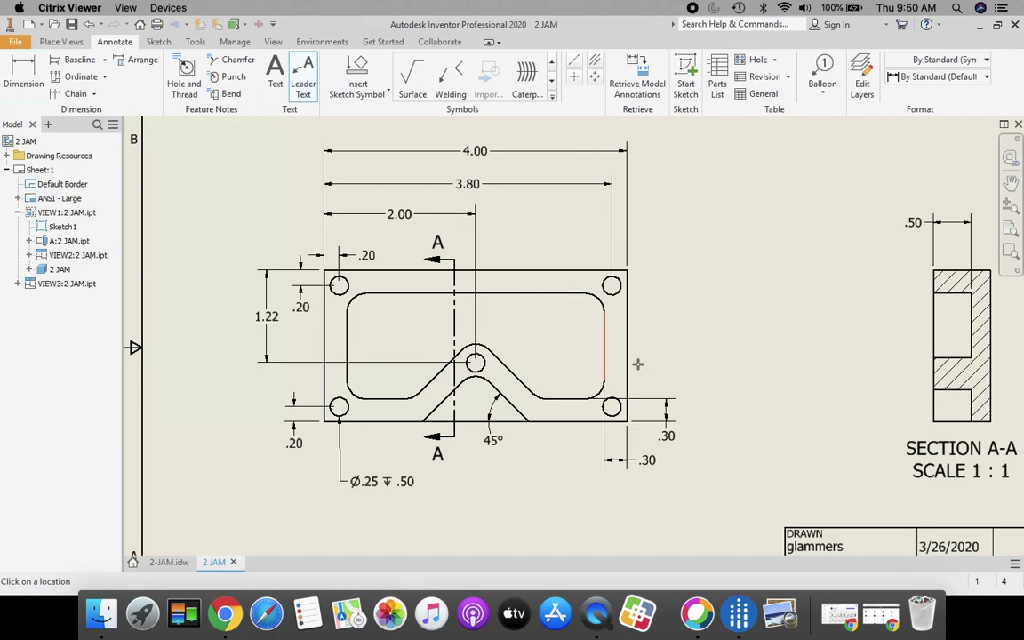
pyautogui.click(601, 305)
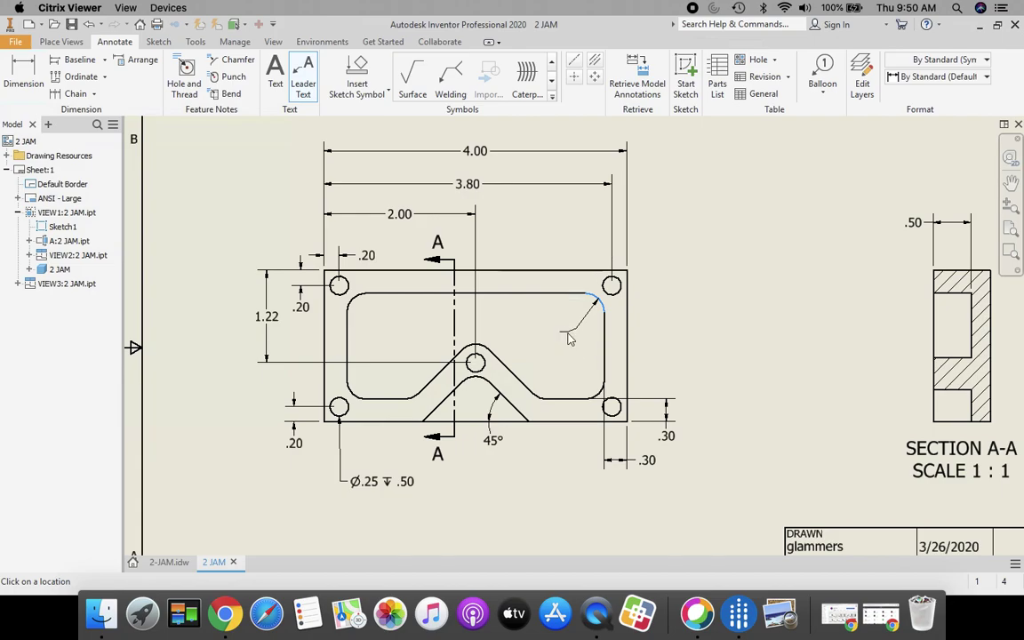
pyautogui.doubleClick(569, 338)
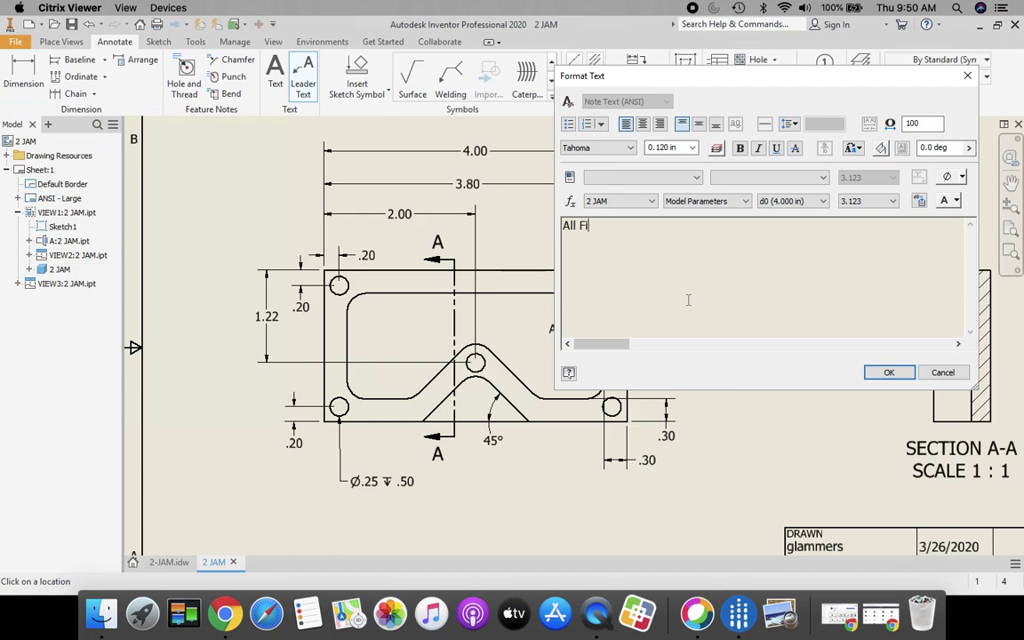
pyautogui.write('s 0.25')
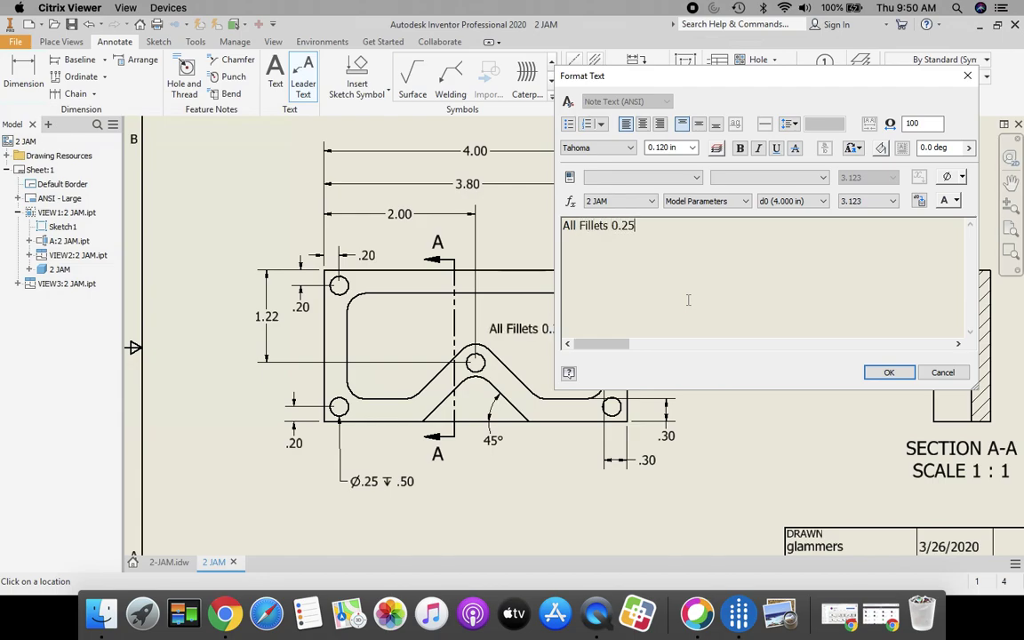
pyautogui.click(890, 372)
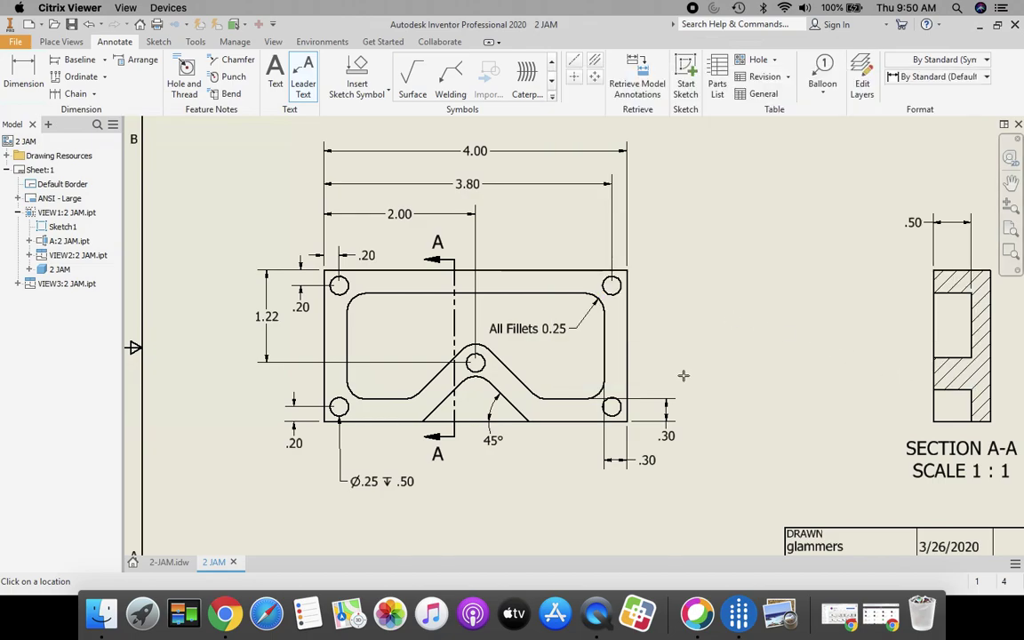
pyautogui.press('Escape')
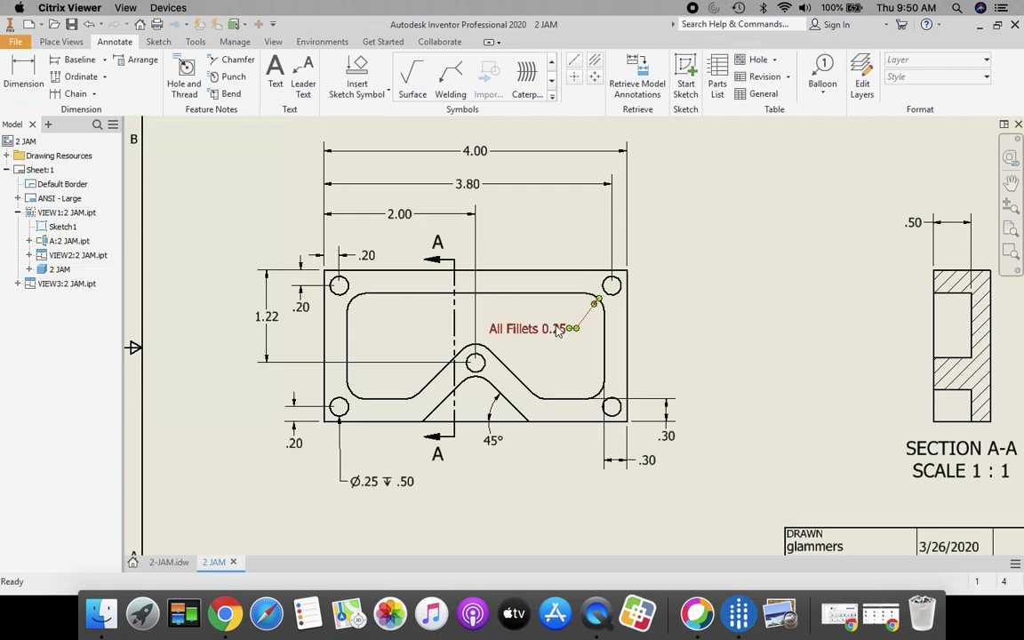
# Step: Move the All Fillets 0.25 note text to the right, outside the part outline
pyautogui.click(569, 330)
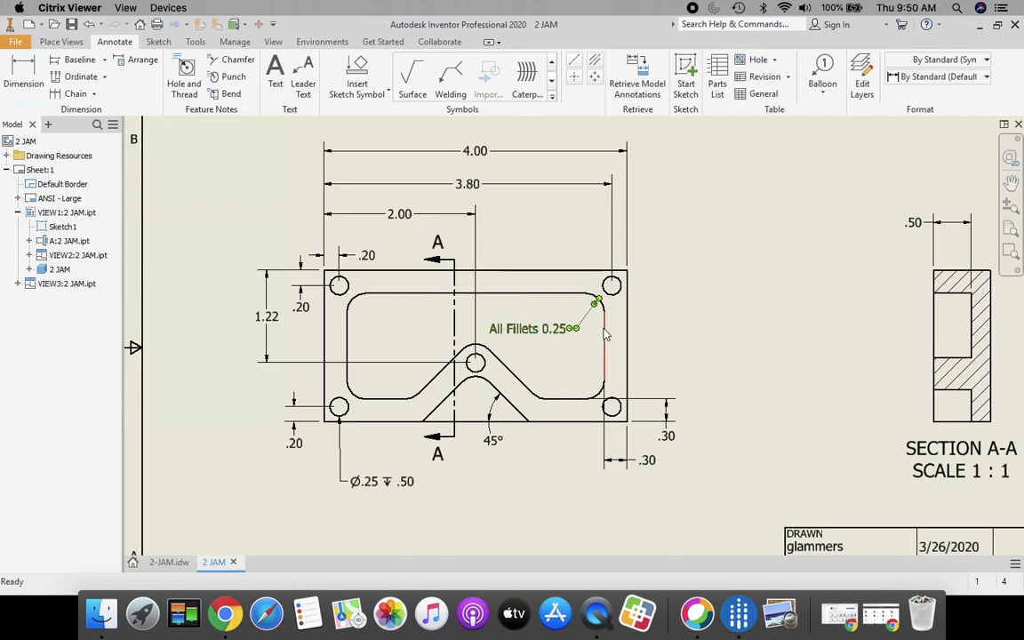
pyautogui.press('Escape')
pyautogui.click(539, 336)
pyautogui.keyDown('ctrl'); pyautogui.click(480, 329); pyautogui.keyUp('ctrl')
pyautogui.press('Escape')
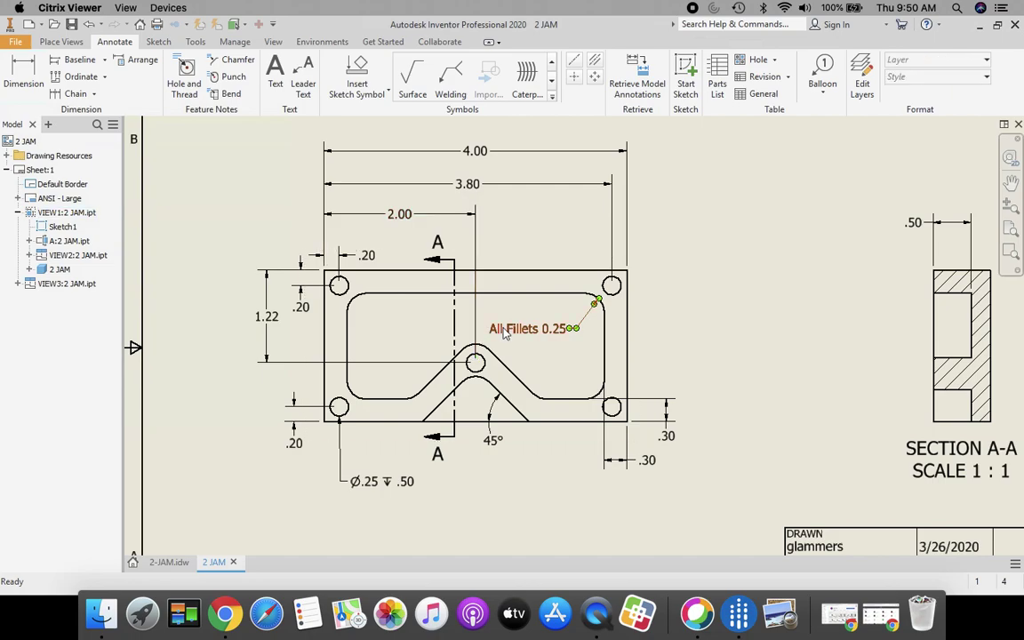
pyautogui.click(504, 332)
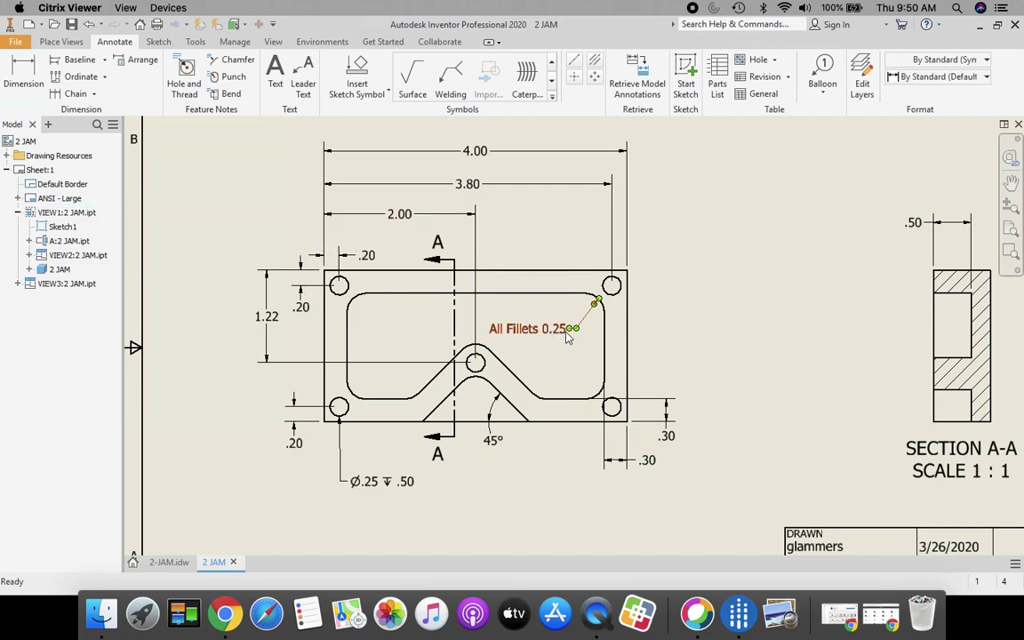
pyautogui.moveTo(573, 333); pyautogui.dragTo(653, 331)
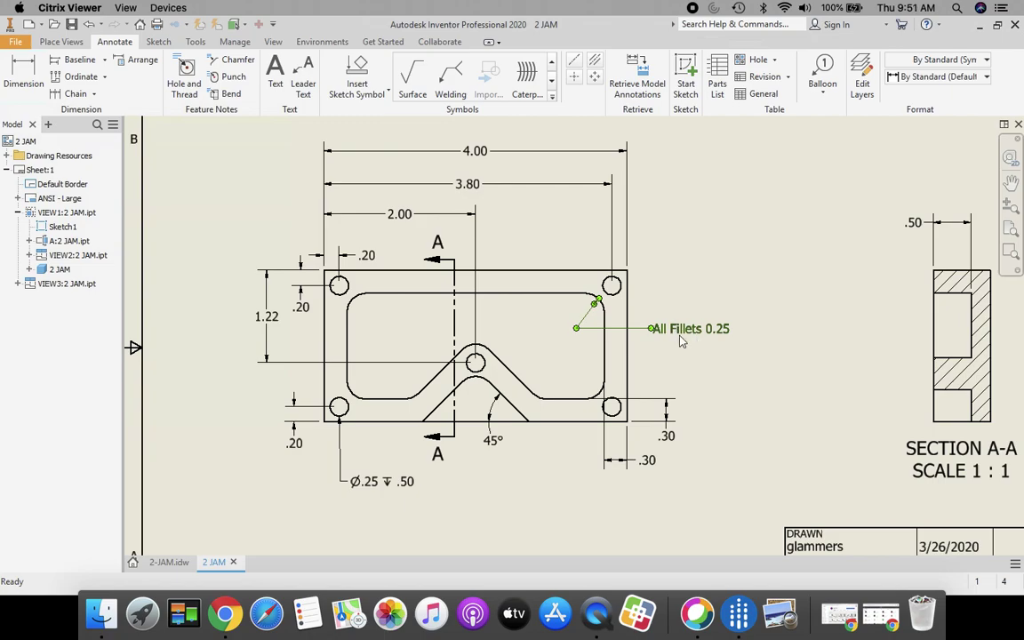
# Step: Delete the leader note and place an R.25 radius dimension on the top-right fillet
pyautogui.rightClick(684, 335)
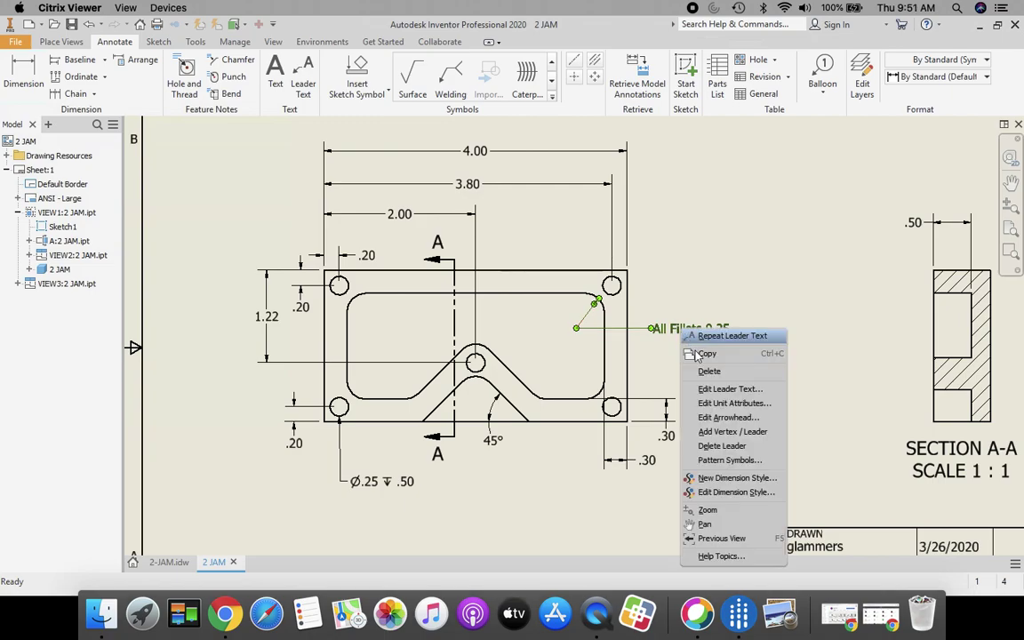
pyautogui.click(708, 368)
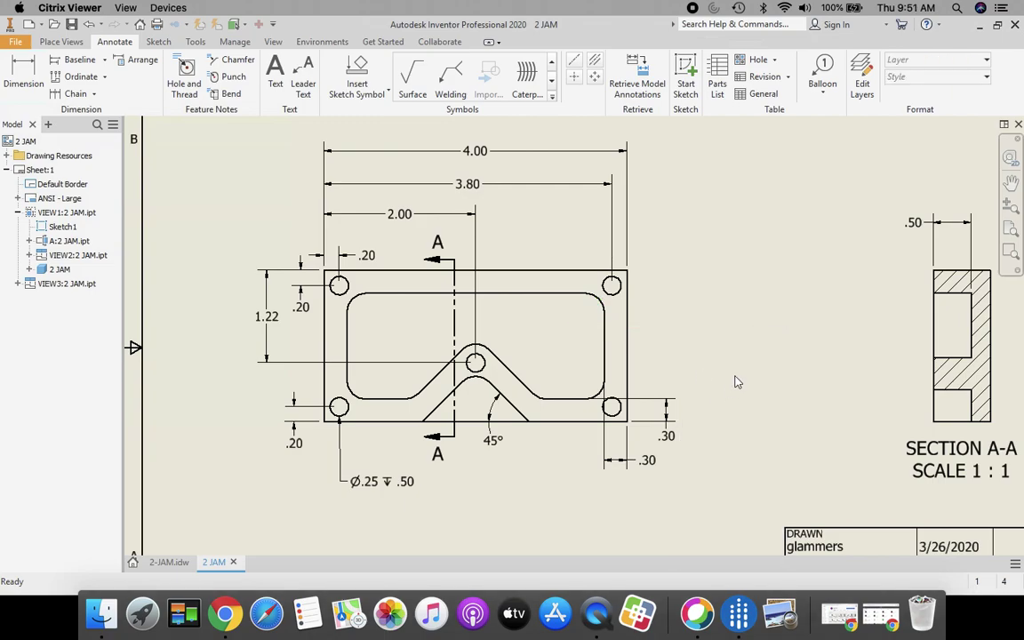
pyautogui.click(23, 71)
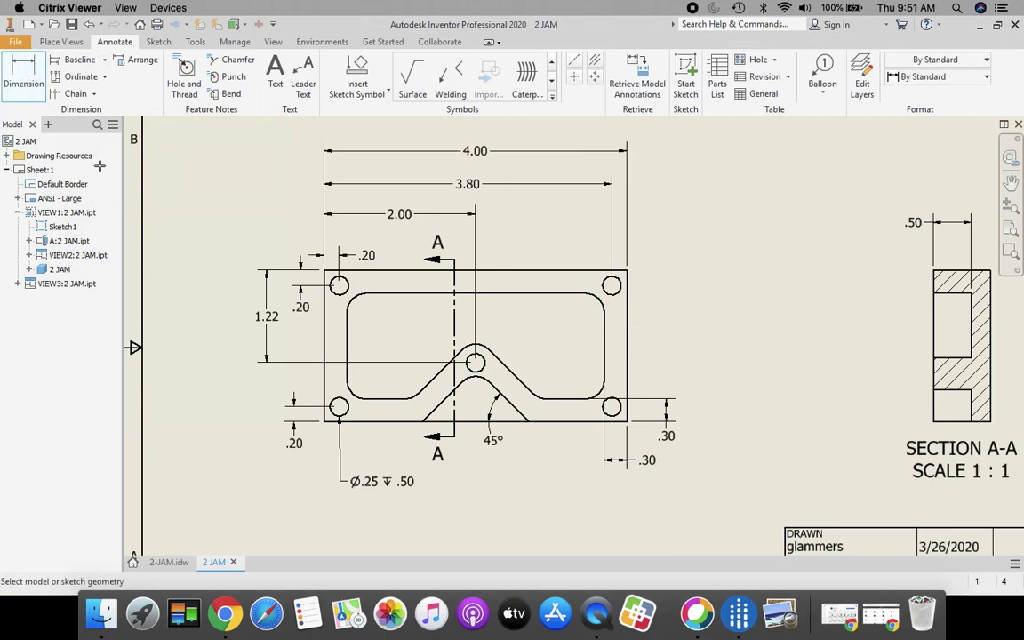
pyautogui.click(600, 305)
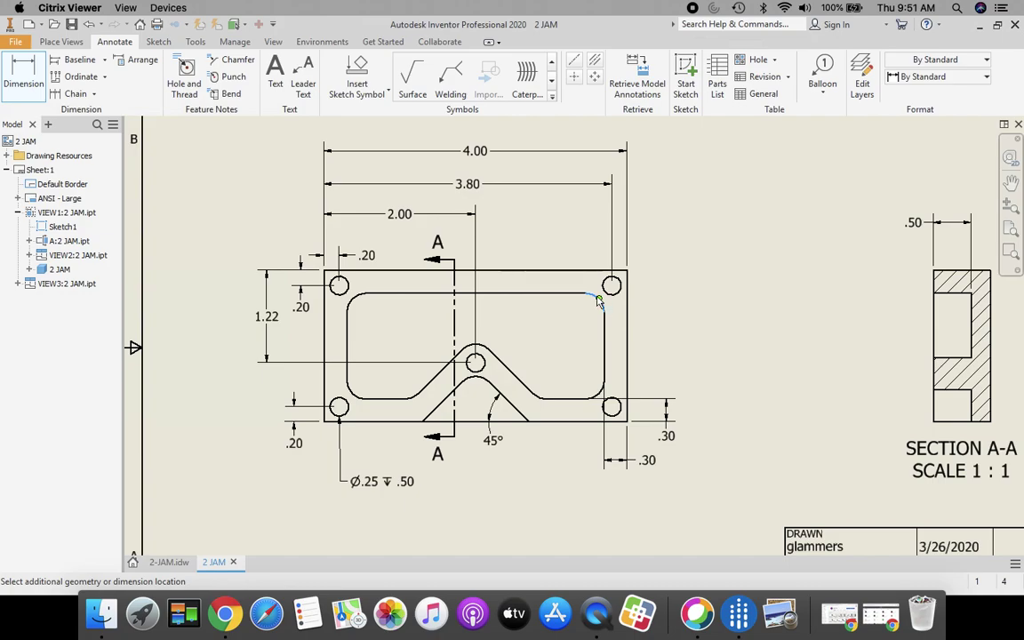
pyautogui.click(23, 76)
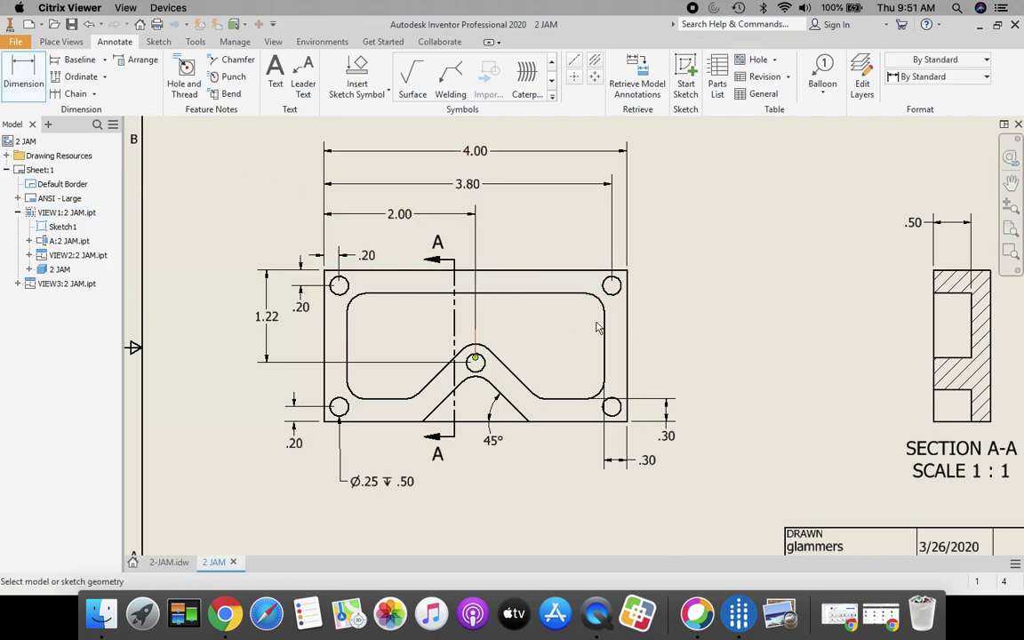
pyautogui.click(597, 300)
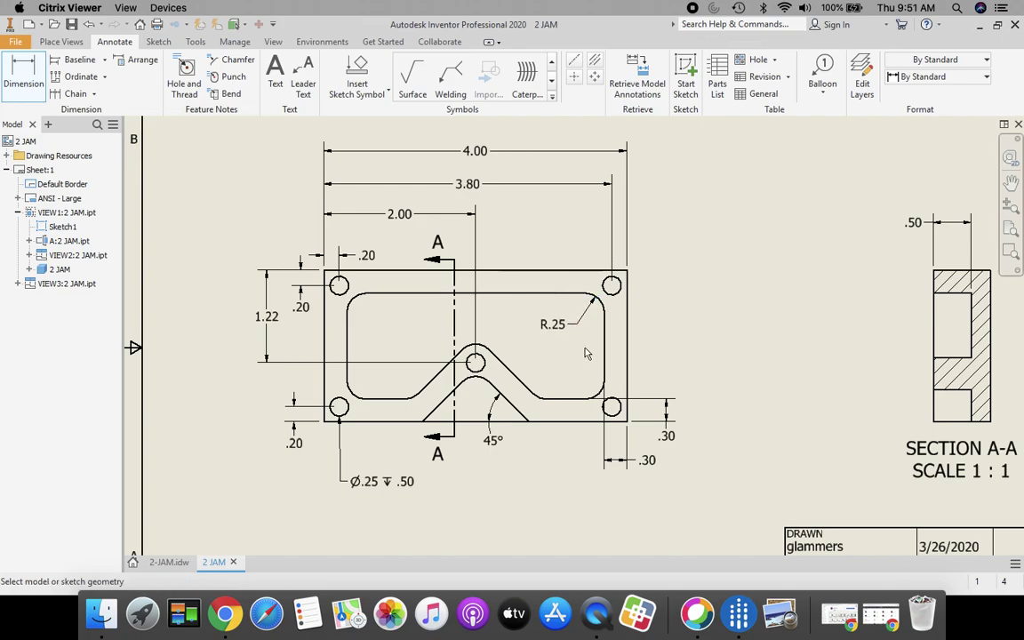
pyautogui.click(579, 340)
pyautogui.press('Escape')
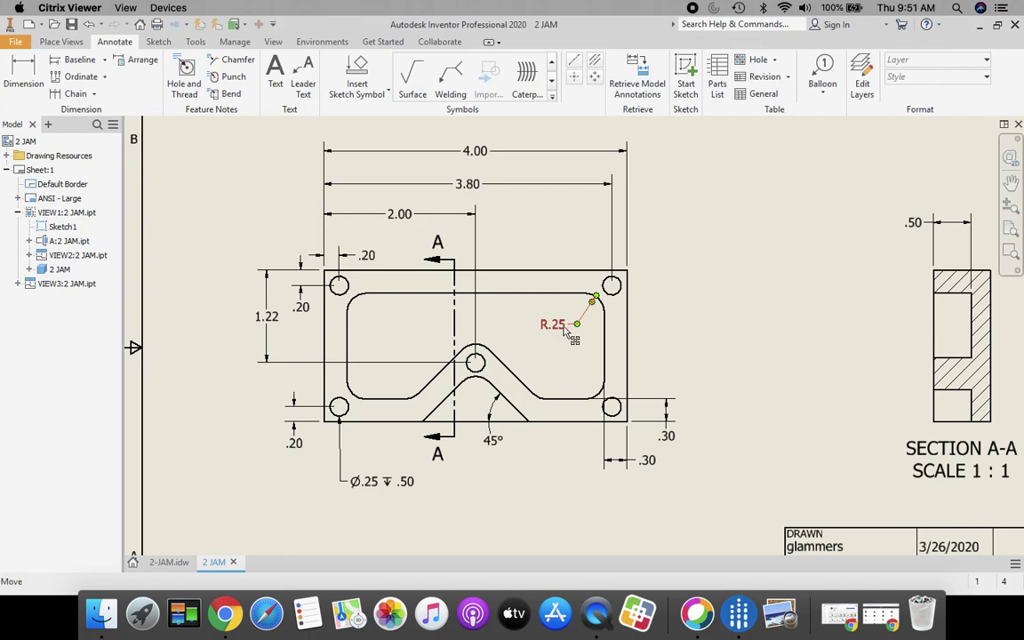
# Step: Move the R.25 dimension right of the part and prefix its text with 'All Fillets'
pyautogui.moveTo(554, 331); pyautogui.dragTo(689, 333)
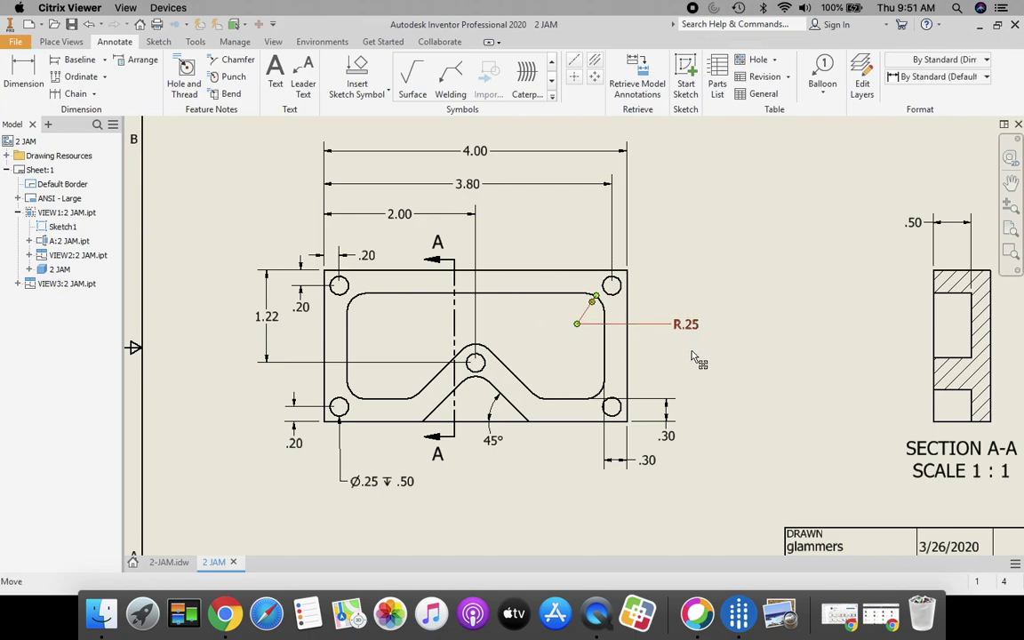
pyautogui.click(695, 358)
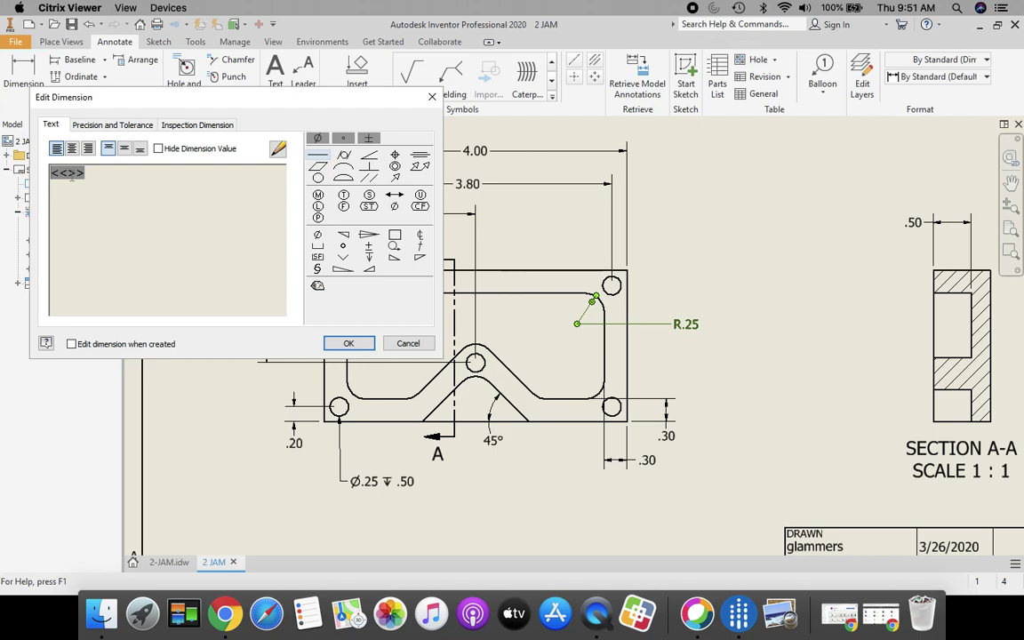
pyautogui.write('A')
pyautogui.write('ll Fil')
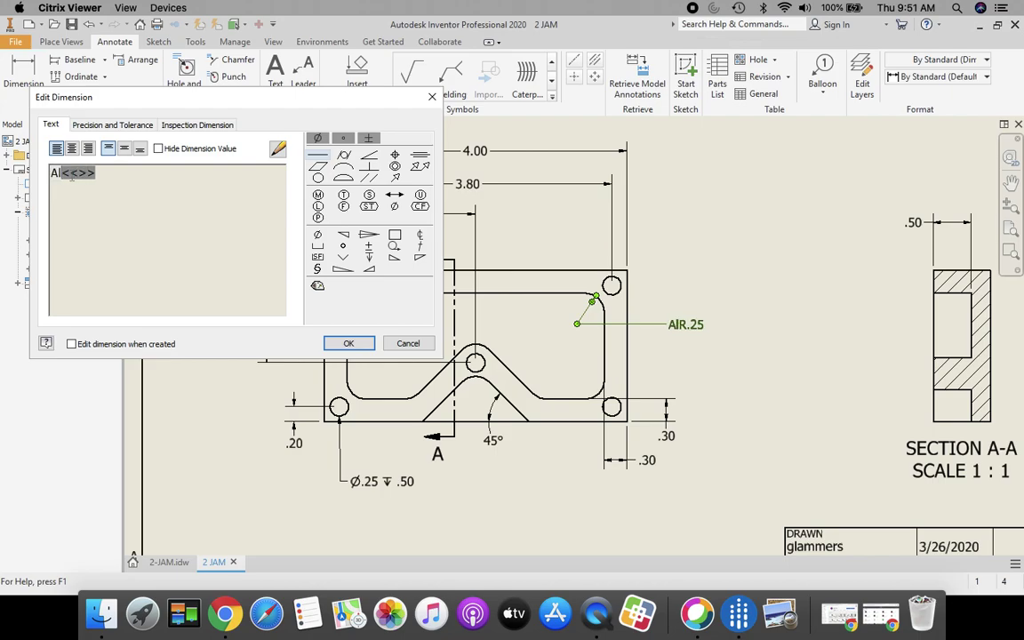
pyautogui.write('lets')
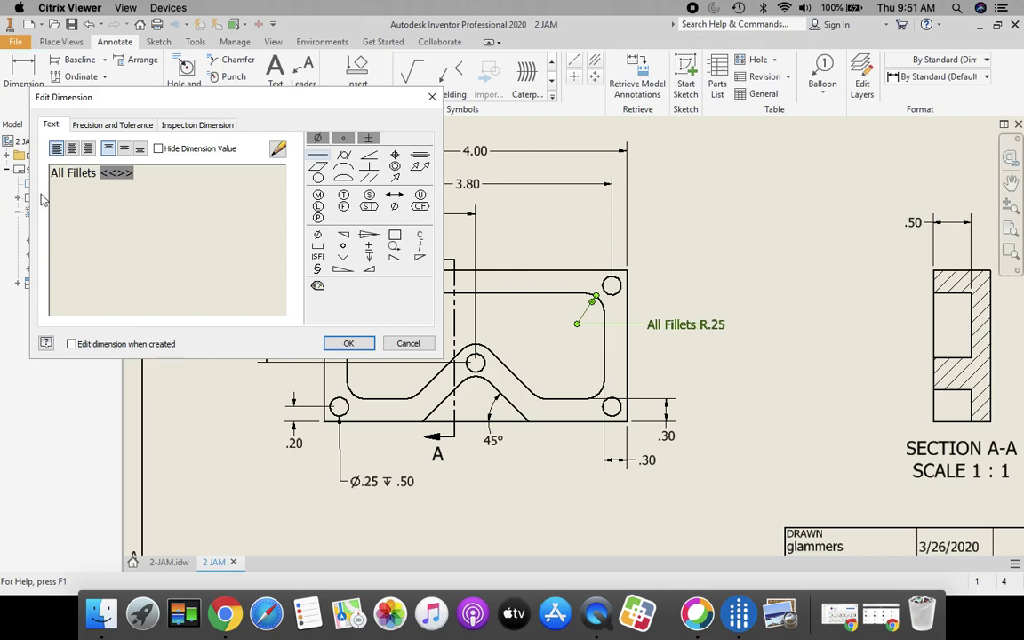
pyautogui.click(345, 345)
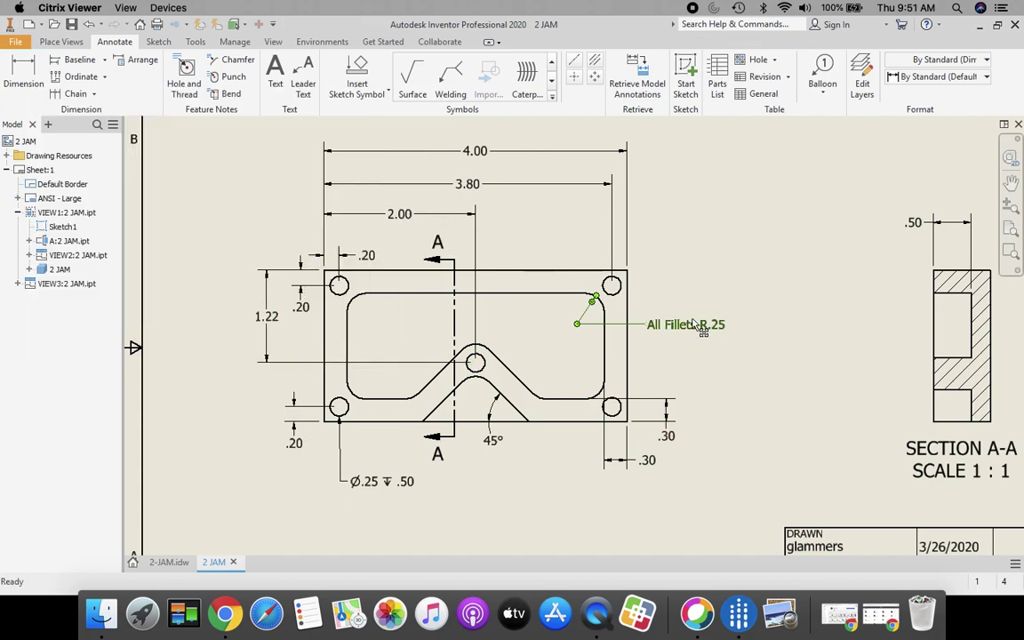
# Step: Save the drawing as 2 JAM.idw using the Inventor Drawing Files type
pyautogui.click(1010, 229)
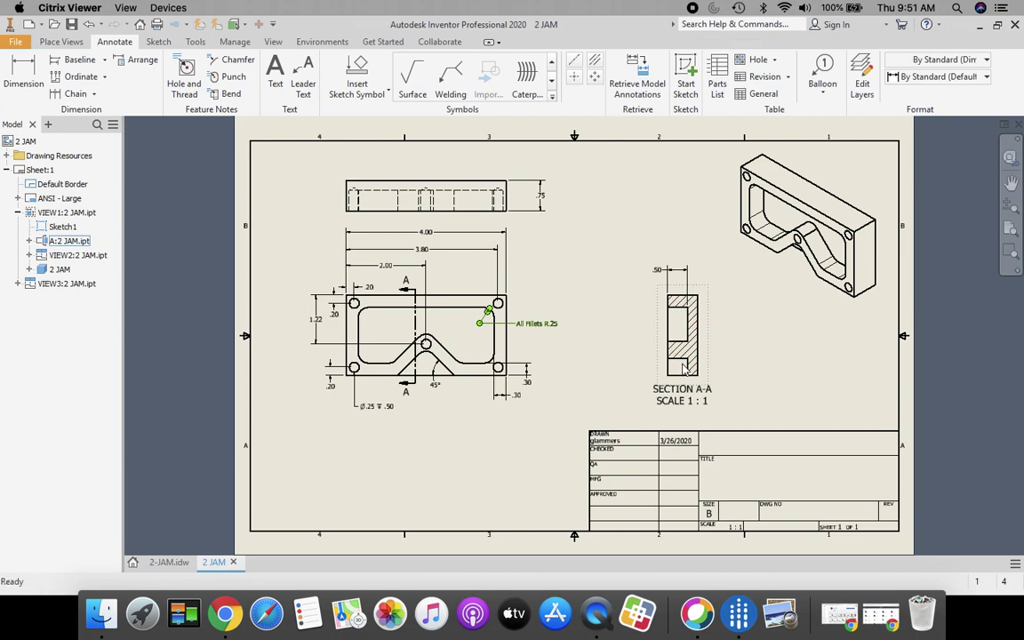
pyautogui.click(14, 45)
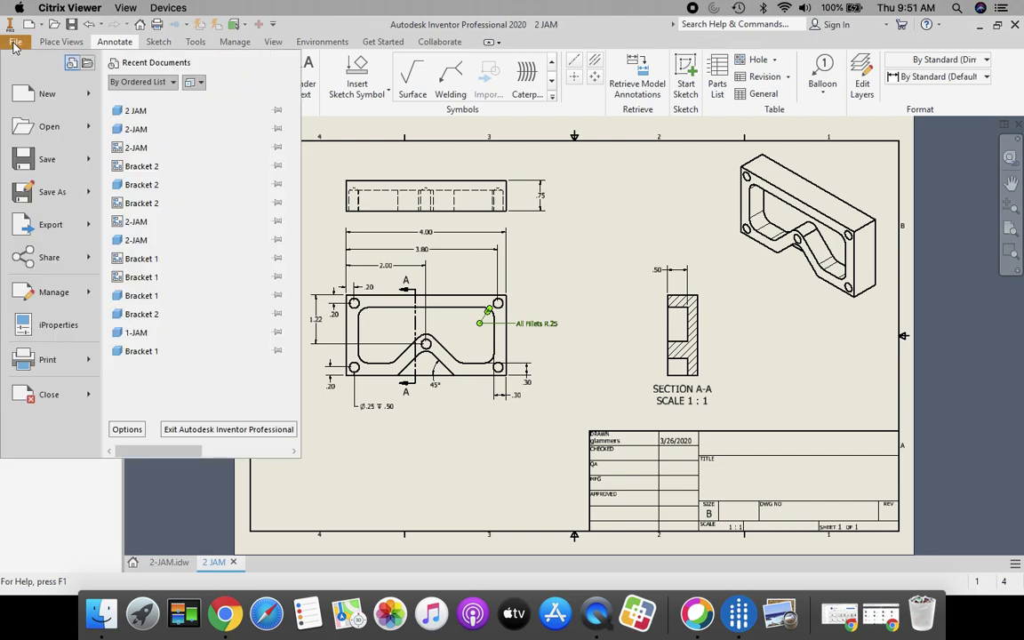
pyautogui.click(54, 192)
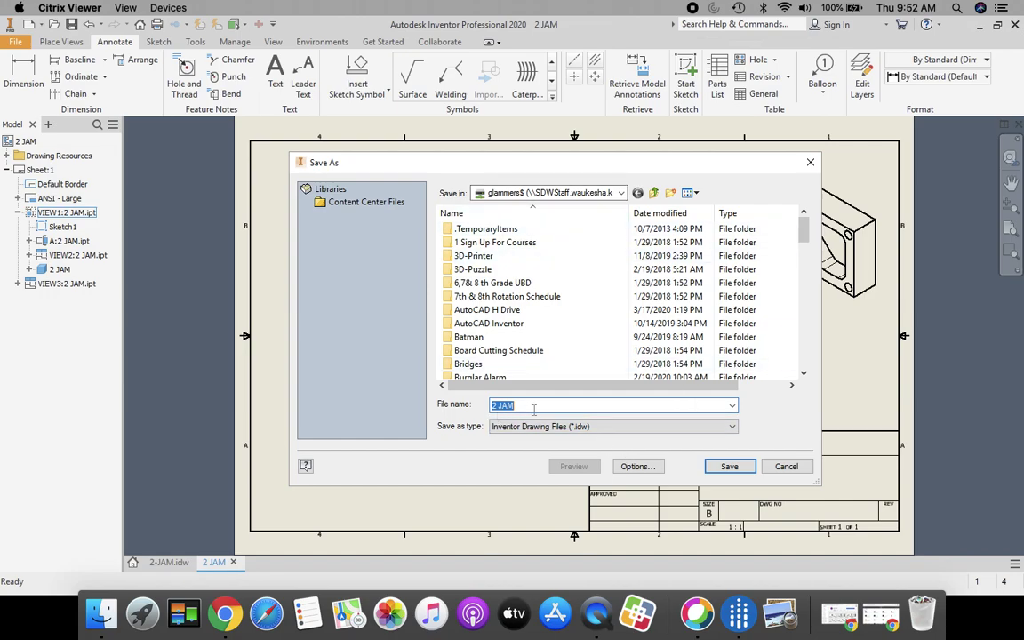
pyautogui.click(729, 467)
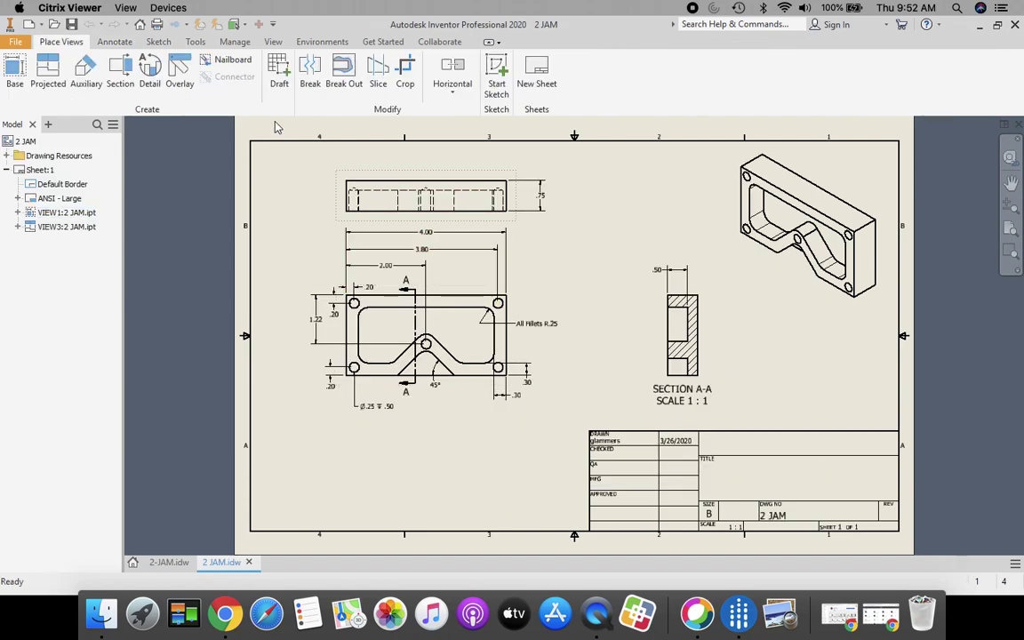
# Step: Export the drawing to PDF with the file name 2 JAM
pyautogui.click(17, 43)
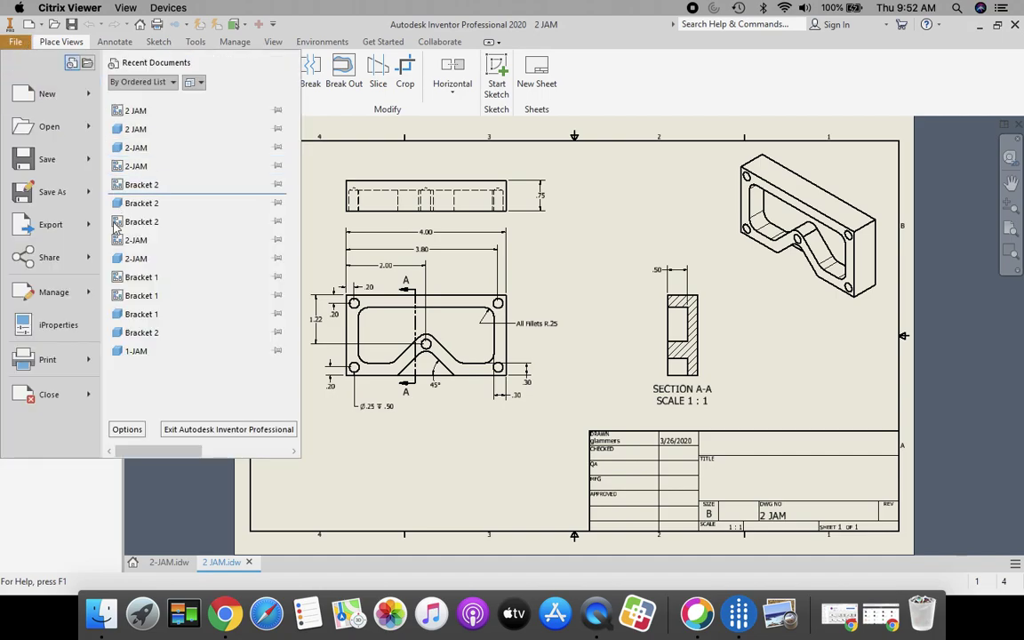
pyautogui.moveTo(40, 226)
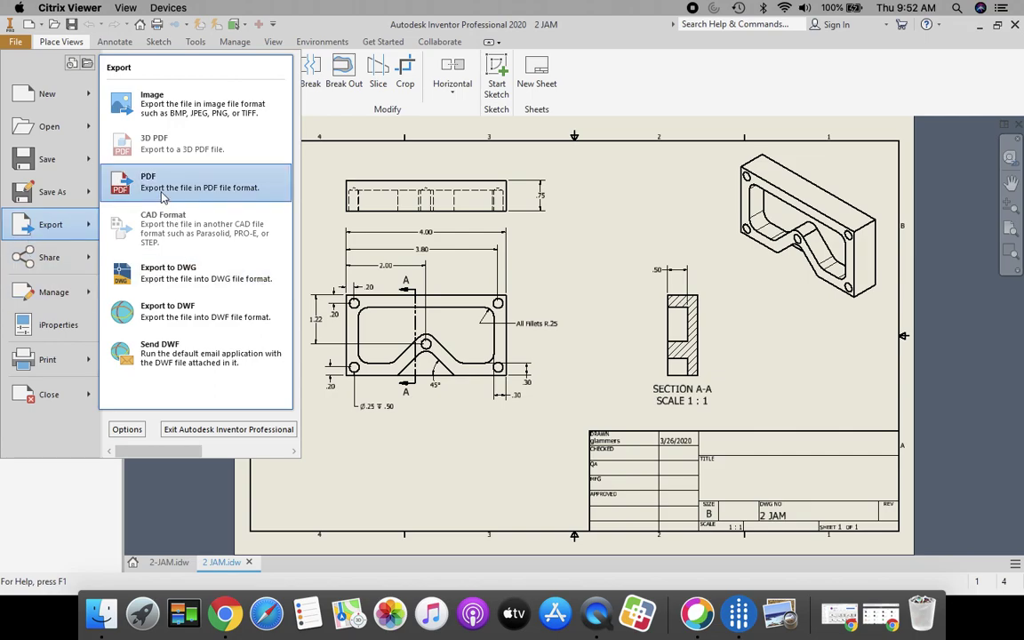
pyautogui.click(153, 181)
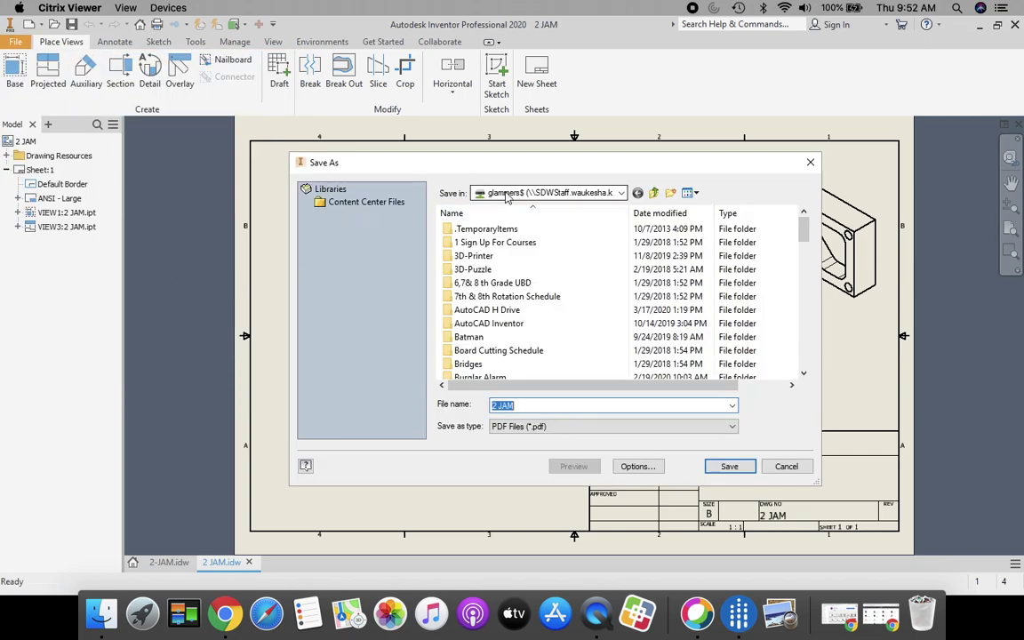
pyautogui.click(727, 467)
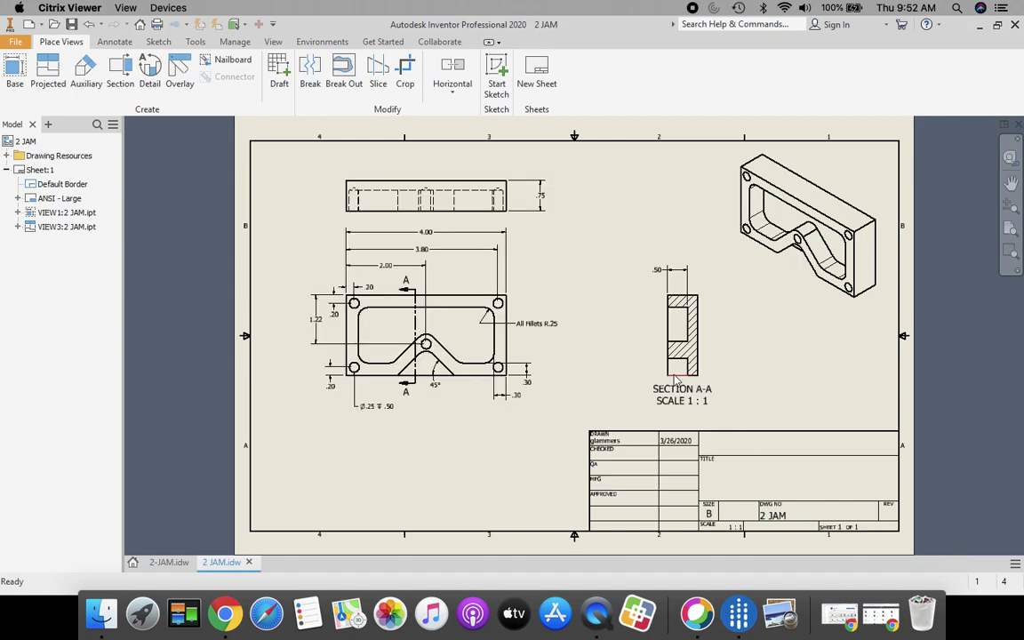